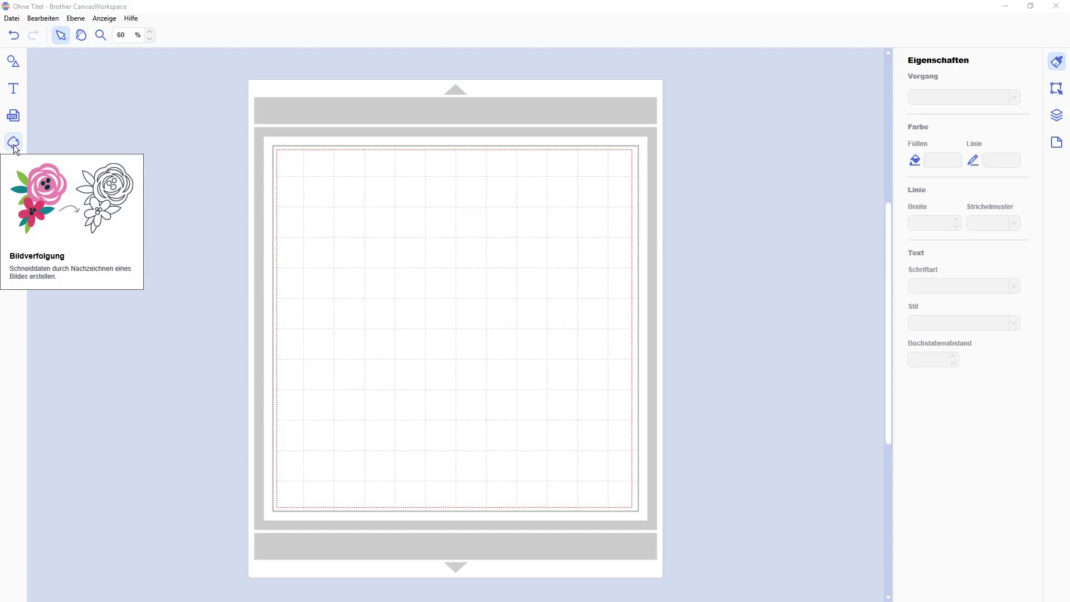
- Start image tracing (Bildverfolgung) and load the local image hund grafik.jpg
click(15, 146)
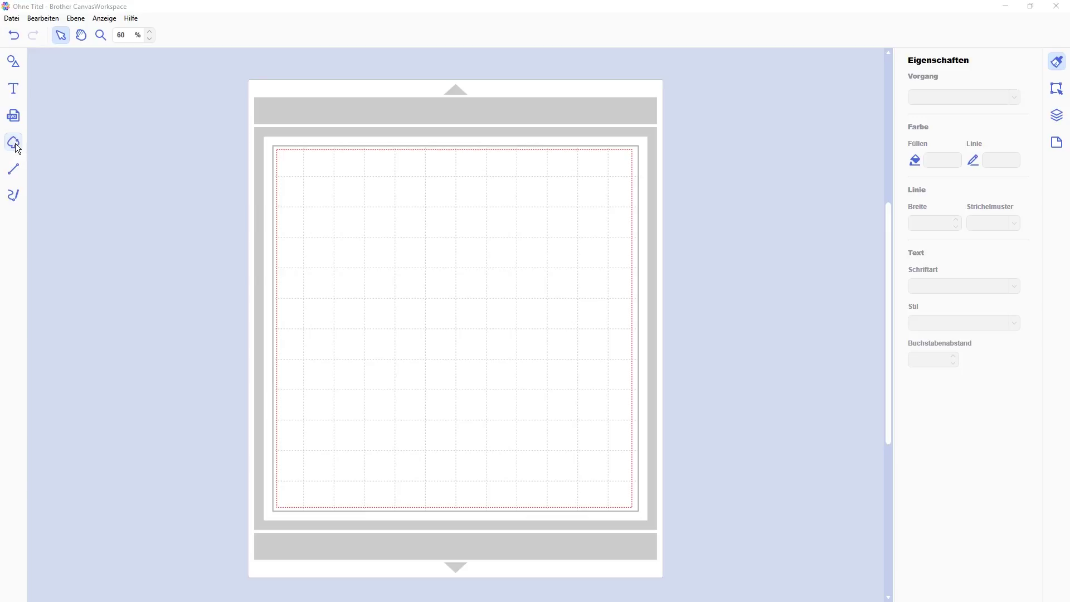
click(15, 144)
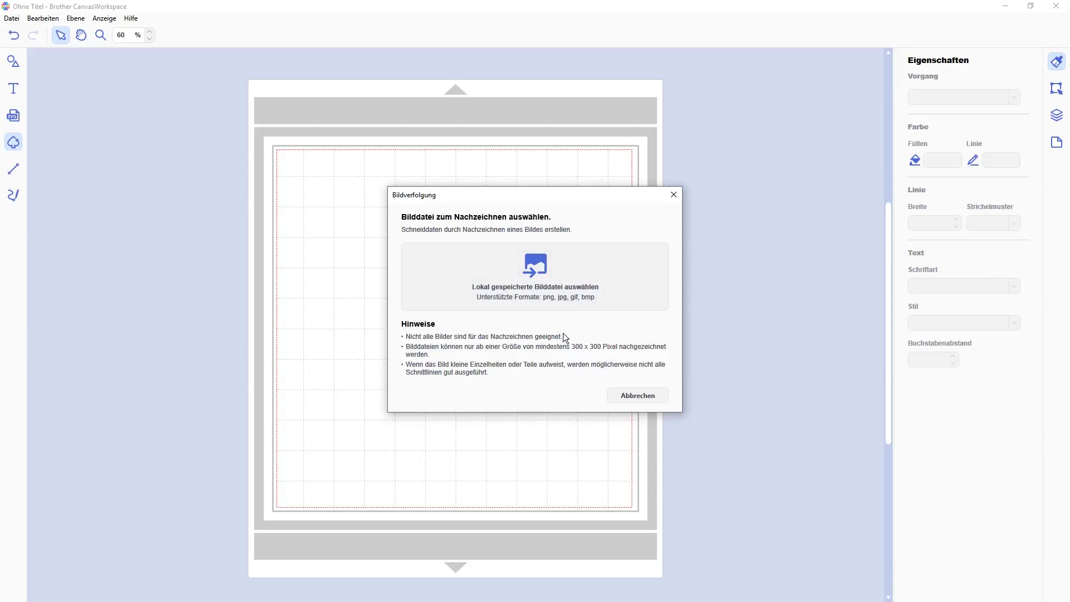
click(534, 280)
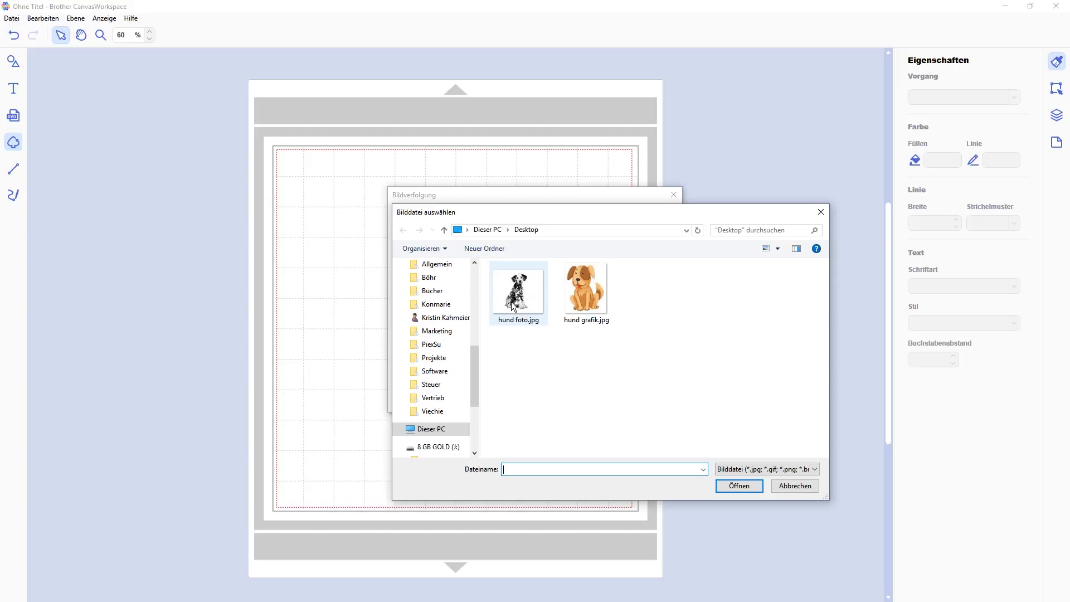
click(594, 294)
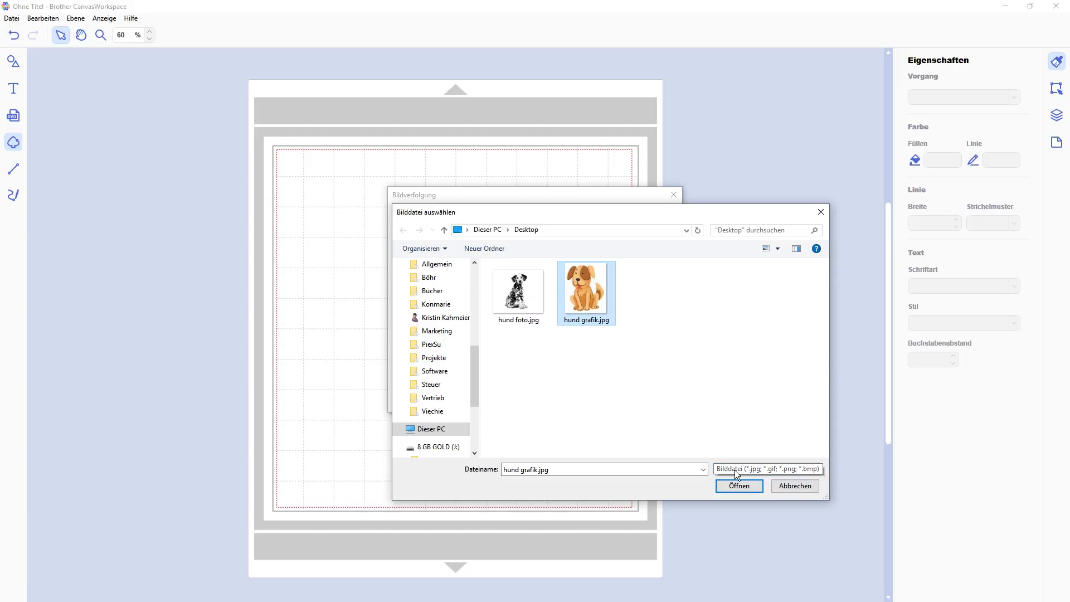
click(746, 484)
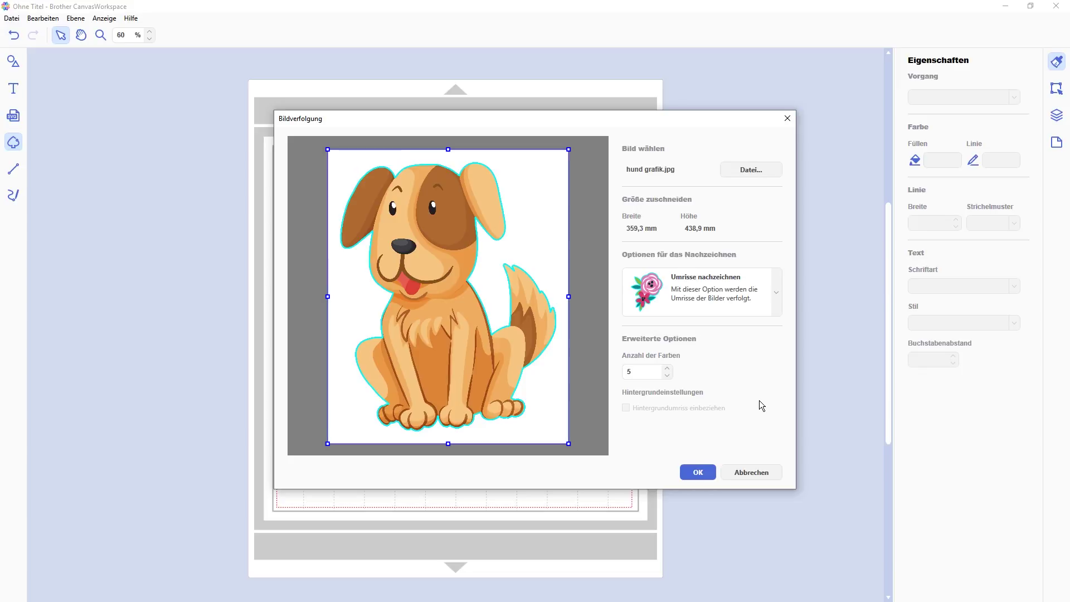
- Trace the dog graphic with Nach Farbe nachzeichnen, set the number of colours to 20, and insert the traced outlines on the mat
click(776, 292)
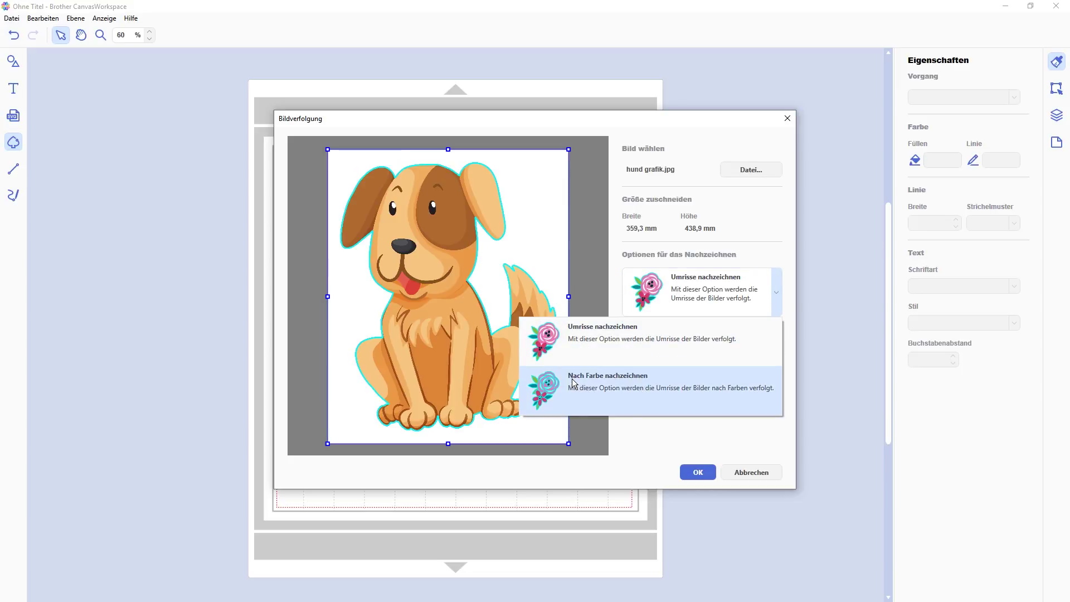
click(653, 394)
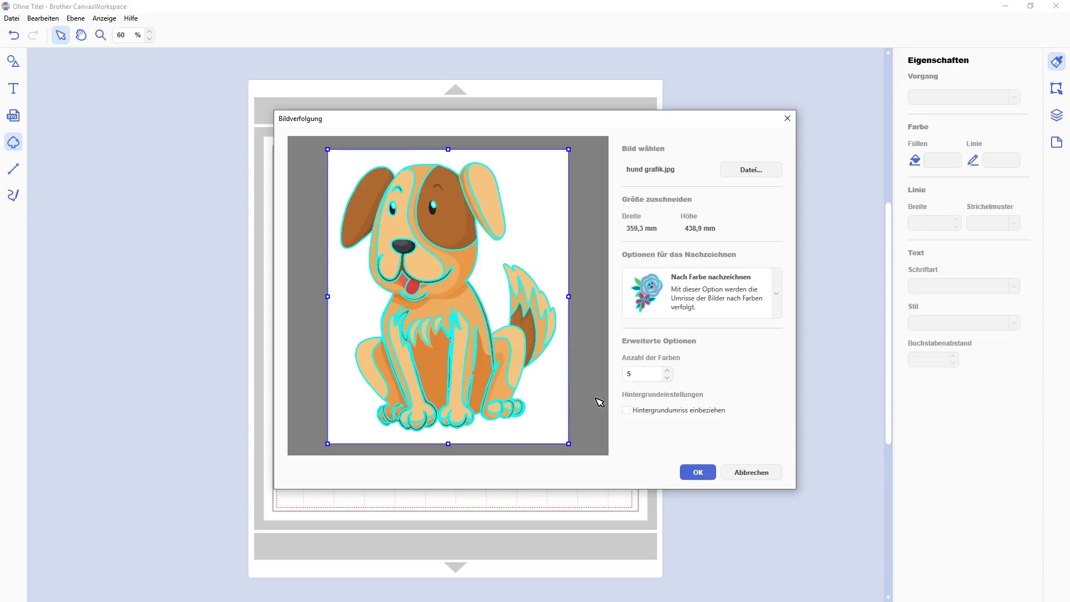
drag(632, 372, 620, 376)
text(10)
key(Return)
drag(641, 373, 598, 371)
text(20)
key(Return)
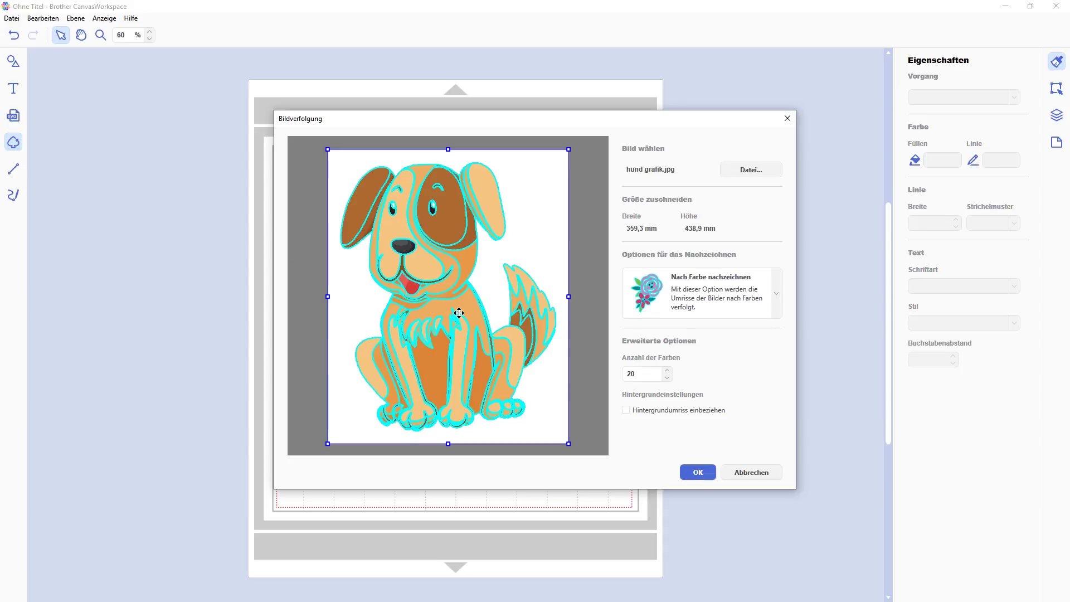
click(697, 472)
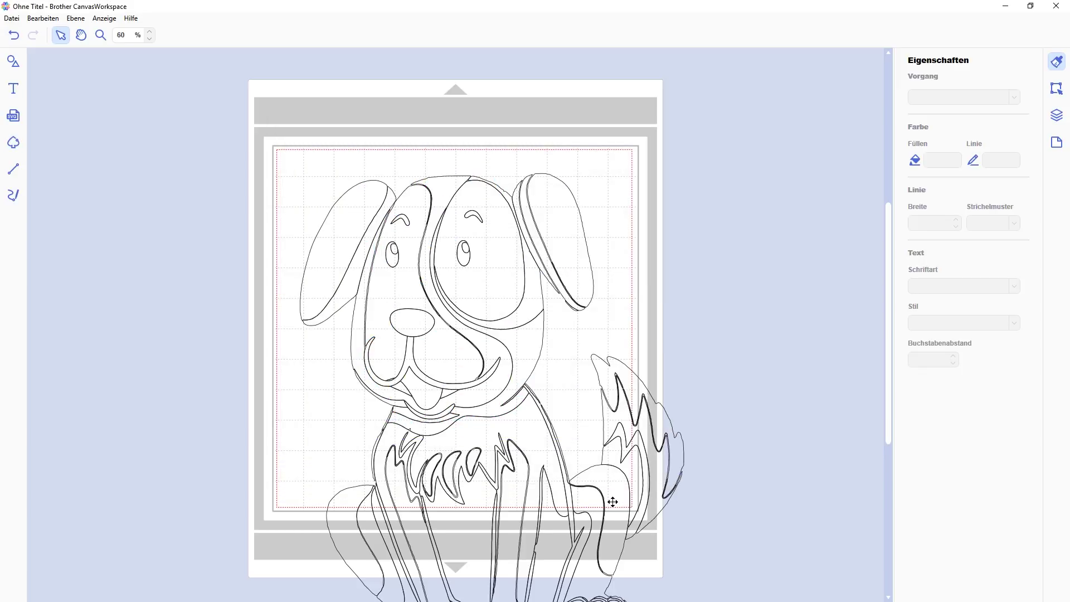
- Examine the traced dog outlines beyond the mat and the list of separate shapes in the layers
scroll(538, 373, down, 1)
scroll(539, 373, down, 4)
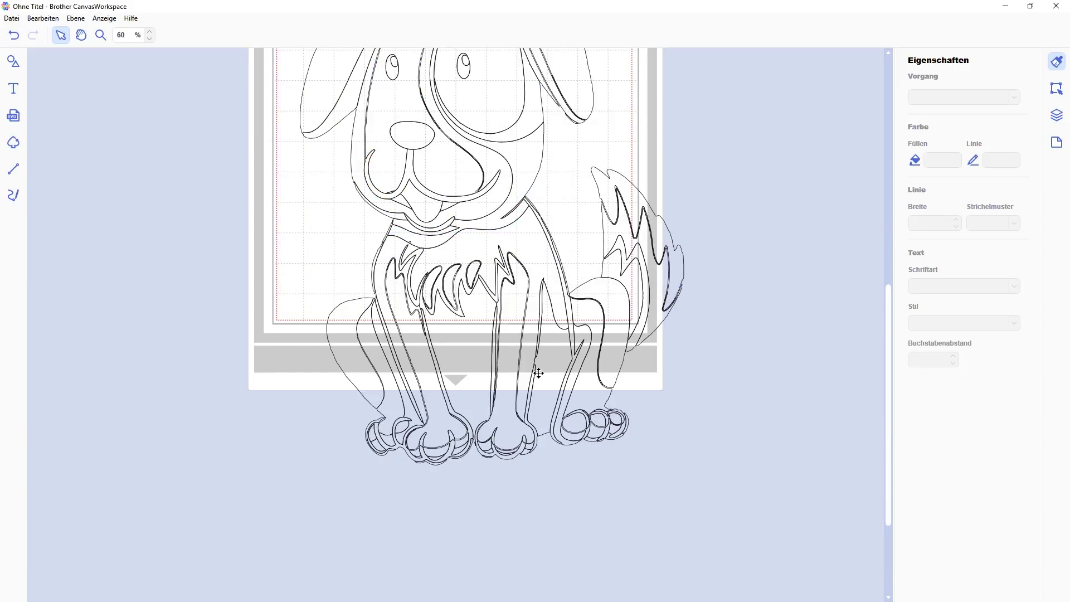
scroll(543, 377, up, 5)
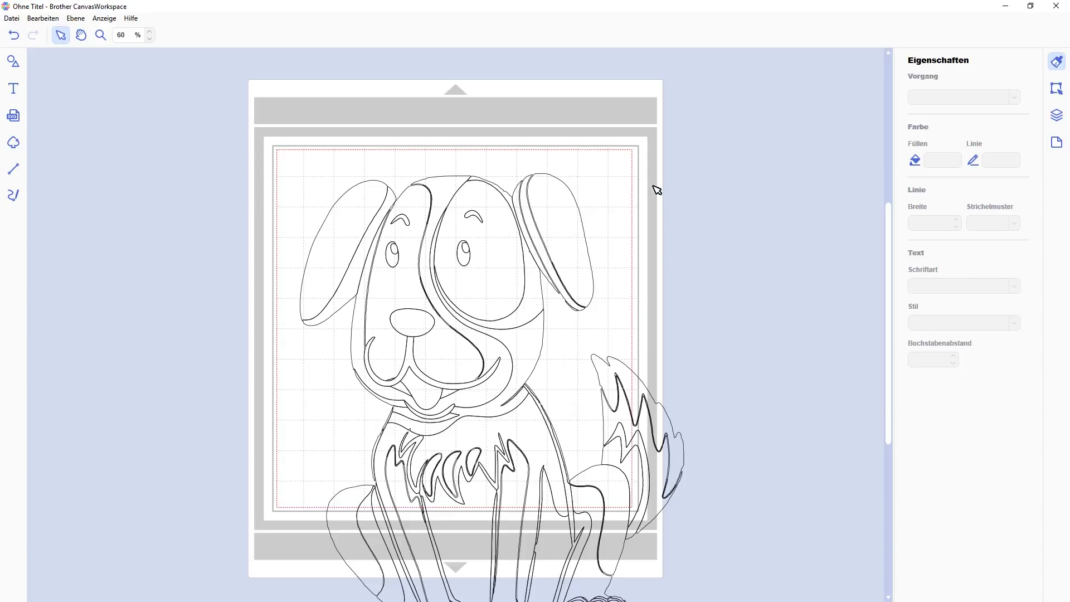
click(1057, 116)
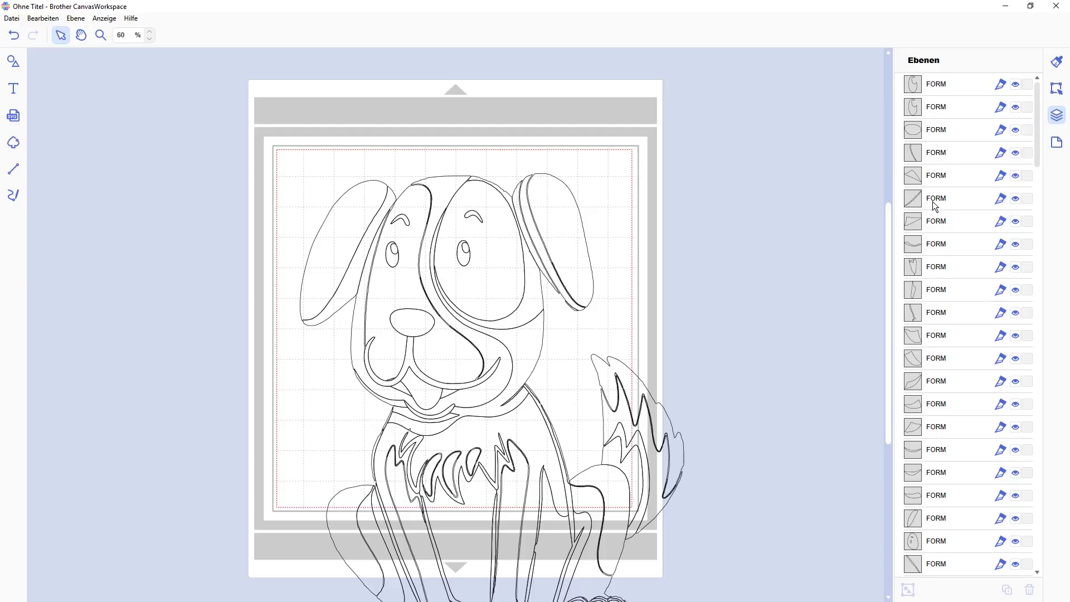
scroll(937, 246, down, 8)
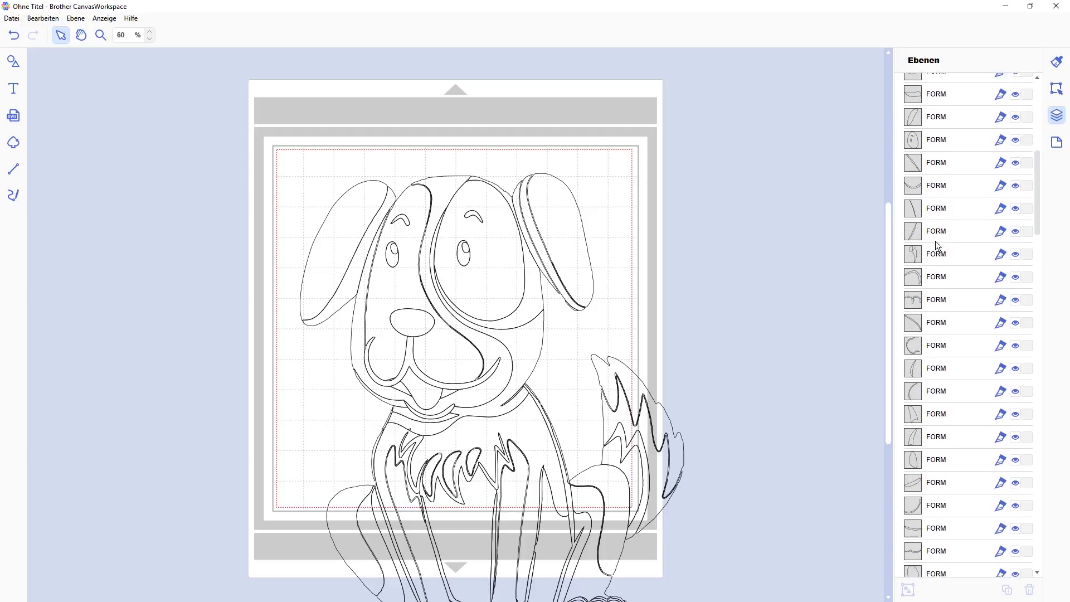
scroll(937, 246, down, 8)
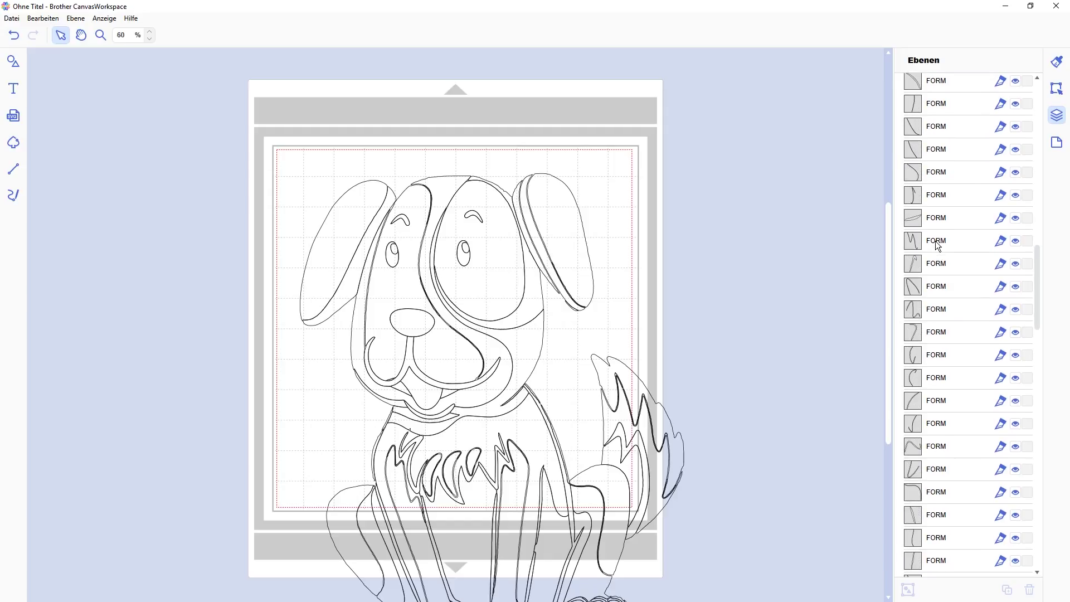
scroll(936, 241, down, 8)
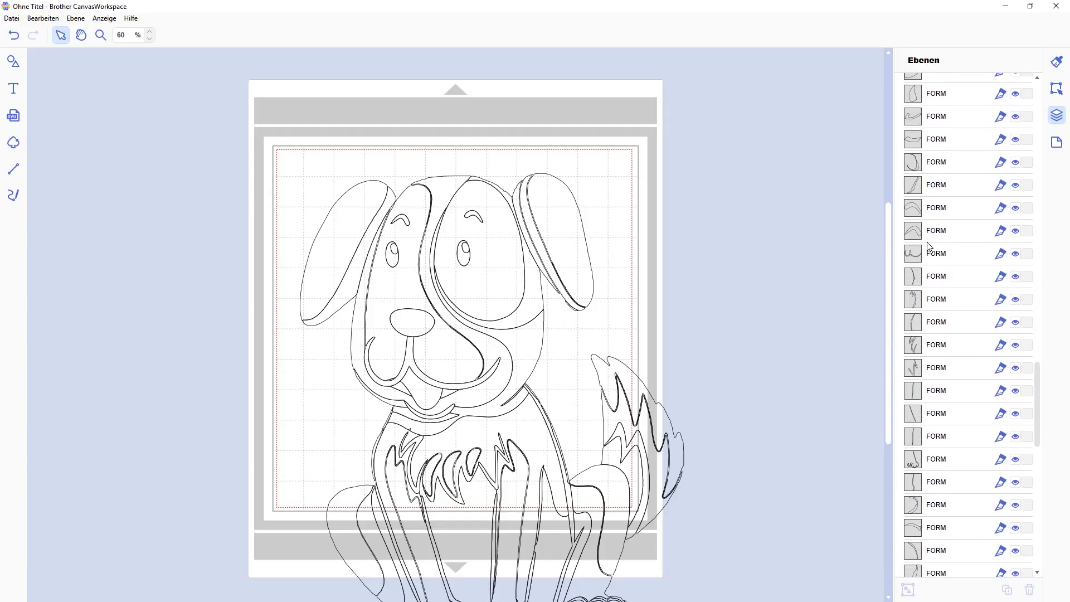
scroll(928, 247, down, 3)
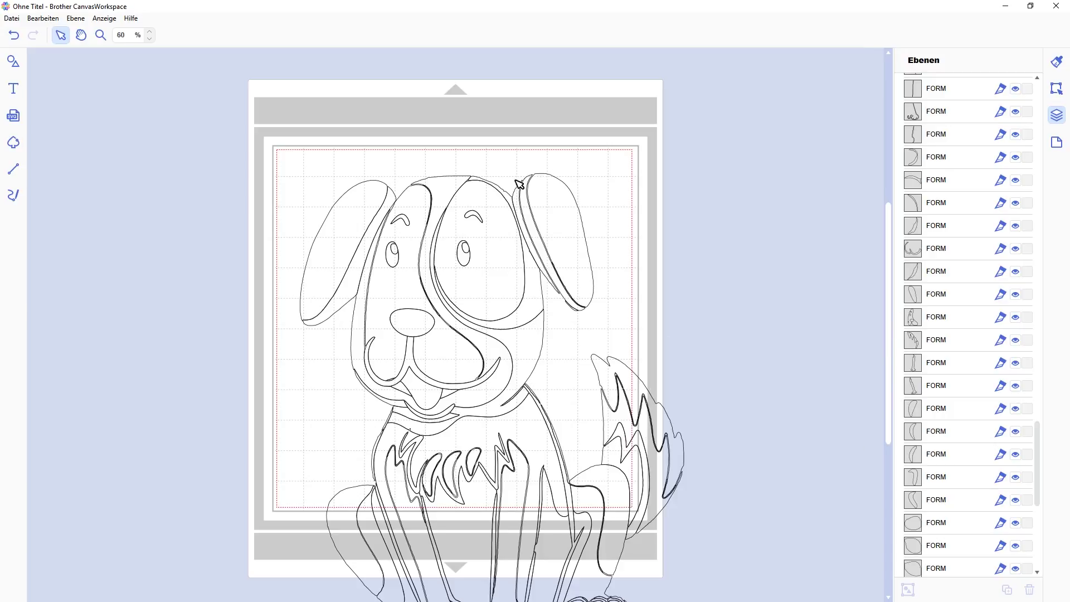
- Select all traced dog shapes and scale them down proportionally to fit inside the mat's cutting area
scroll(443, 313, down, 2)
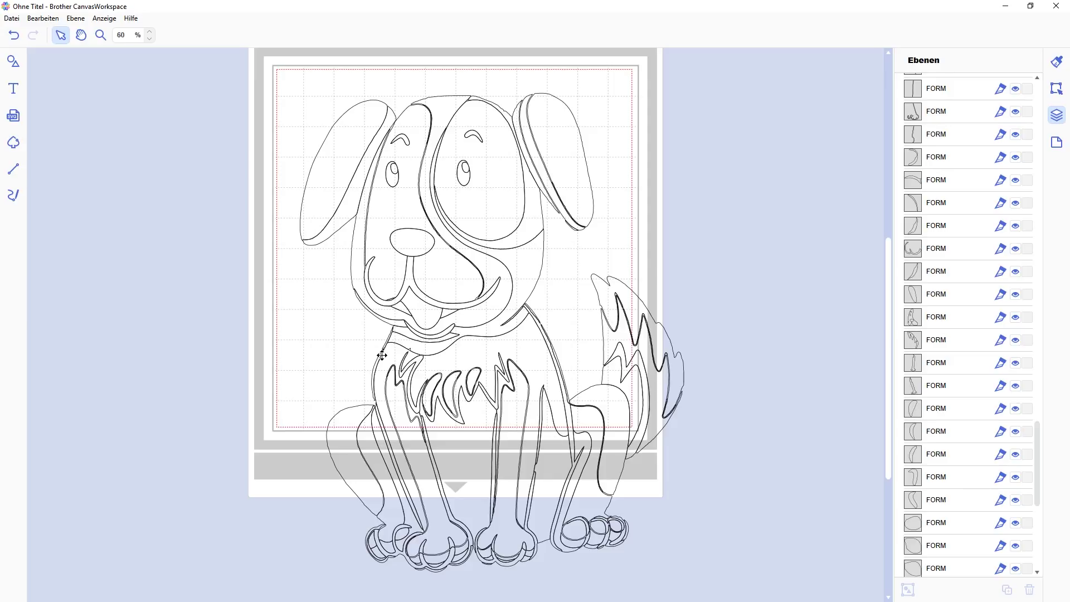
scroll(704, 382, down, 1)
scroll(702, 380, up, 1)
mouse_move(215, 71)
mouse_down()
mouse_move(729, 575)
mouse_move(636, 526)
mouse_move(502, 375)
mouse_move(483, 368)
mouse_up()
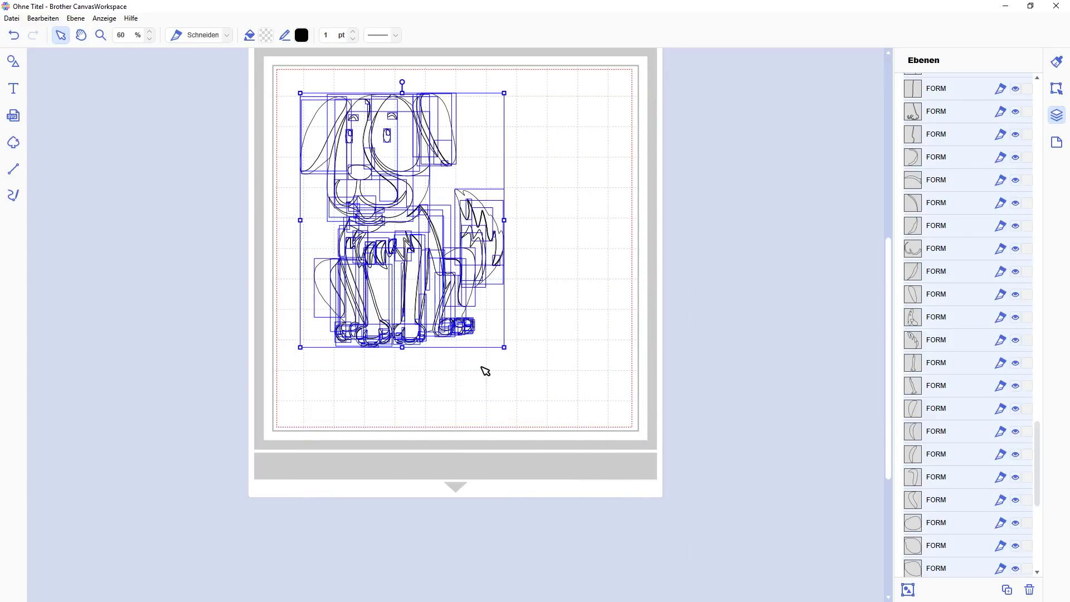
scroll(179, 110, up, 3)
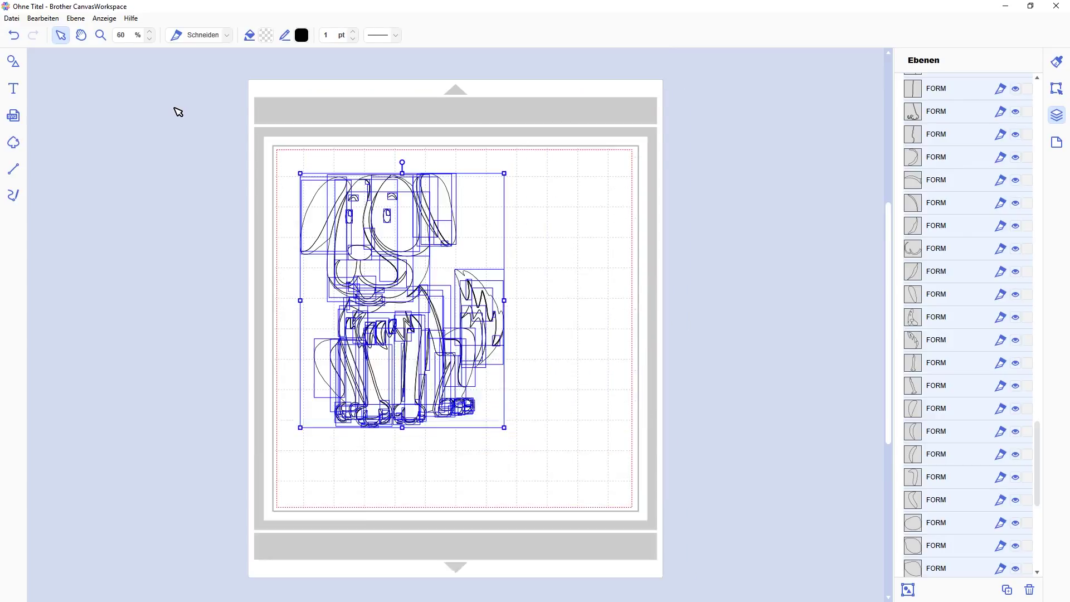
- Examine the scaled dog outlines from head to paws in an enlarged view for doubled cutting lines
click(150, 32)
click(150, 33)
click(149, 33)
click(150, 33)
click(150, 33)
click(149, 32)
click(149, 32)
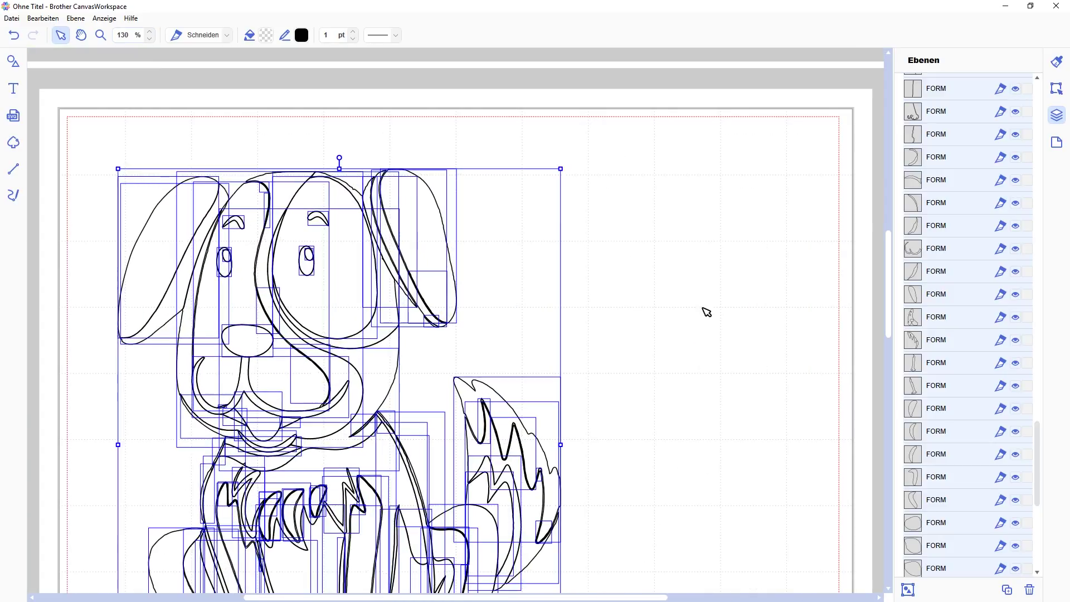
click(657, 333)
scroll(645, 226, down, 3)
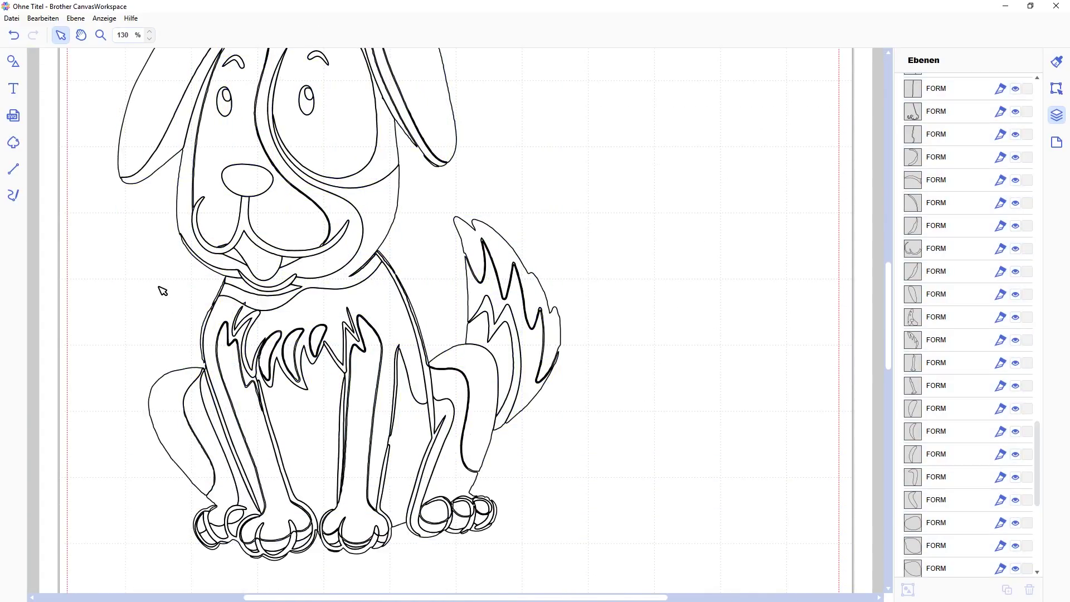
scroll(82, 256, up, 3)
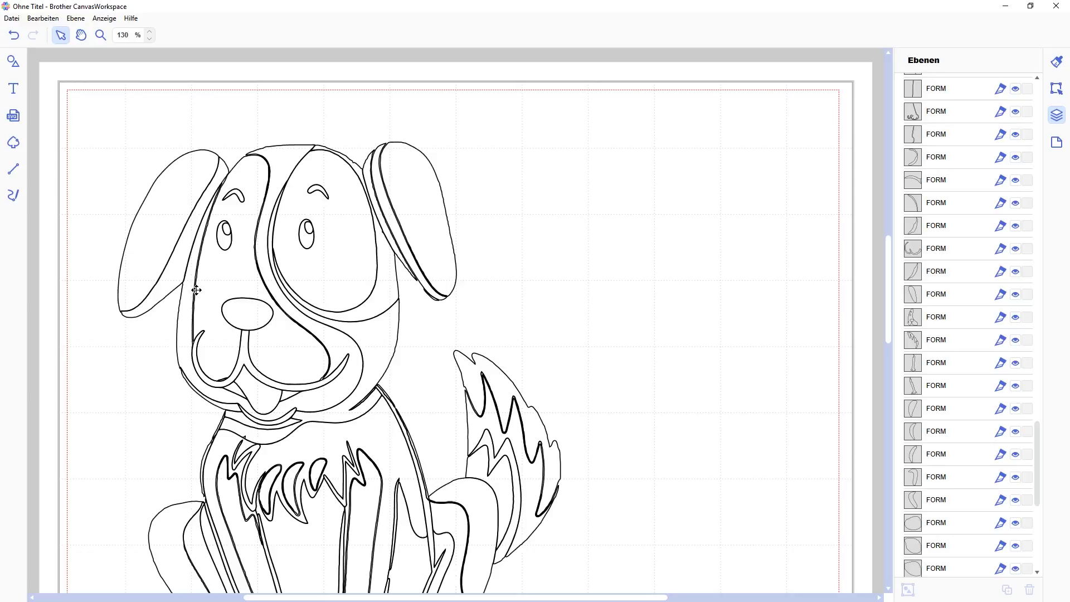
- Select the inner face shape and the surrounding face outline, and weld them using the overlap processing functions
click(197, 295)
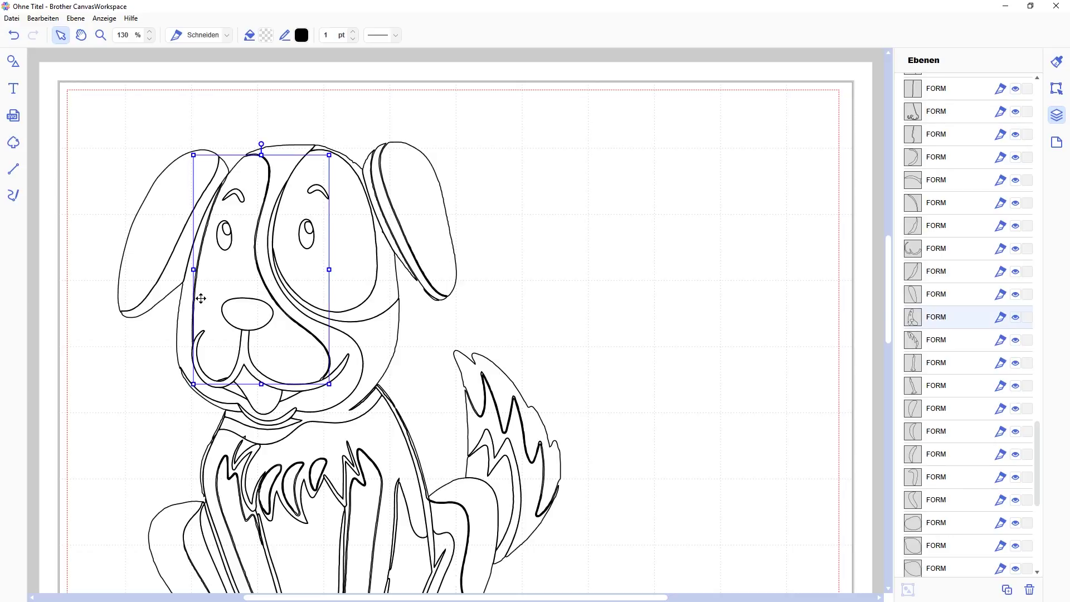
shift+click(183, 322)
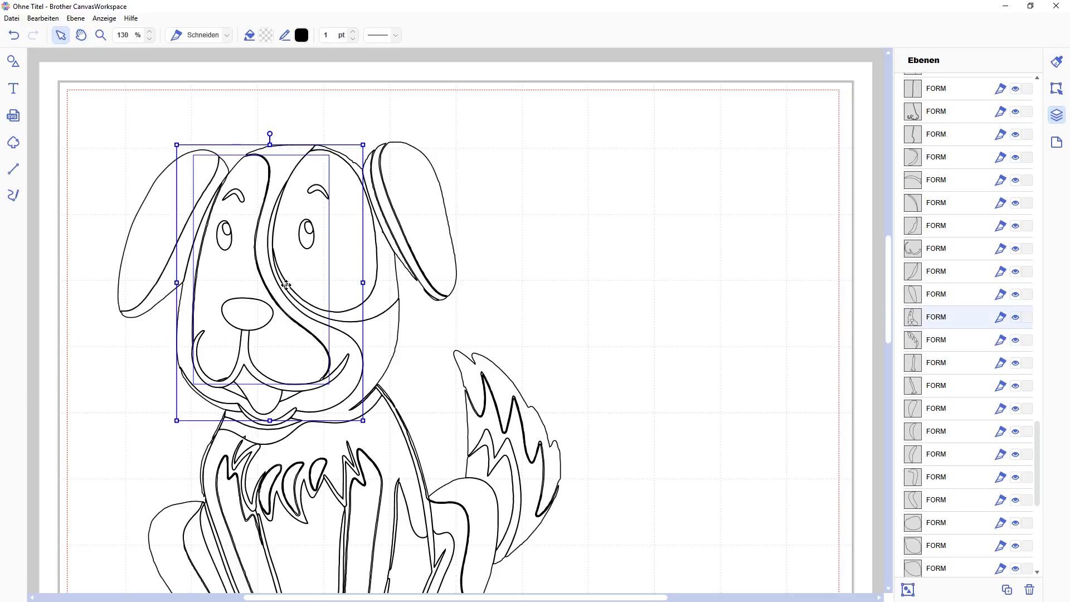
right_click(206, 292)
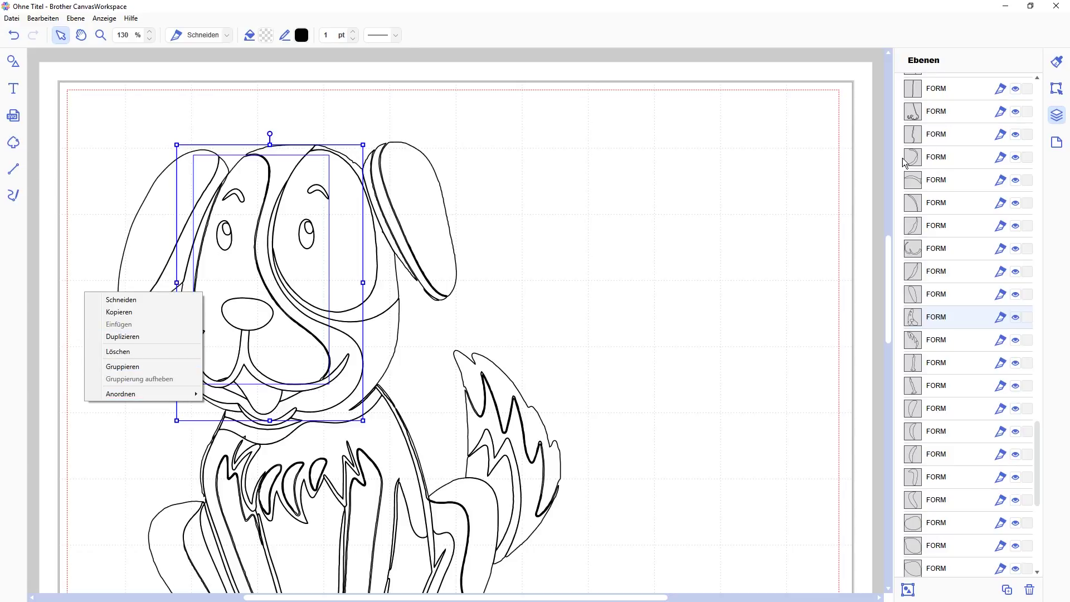
click(1057, 61)
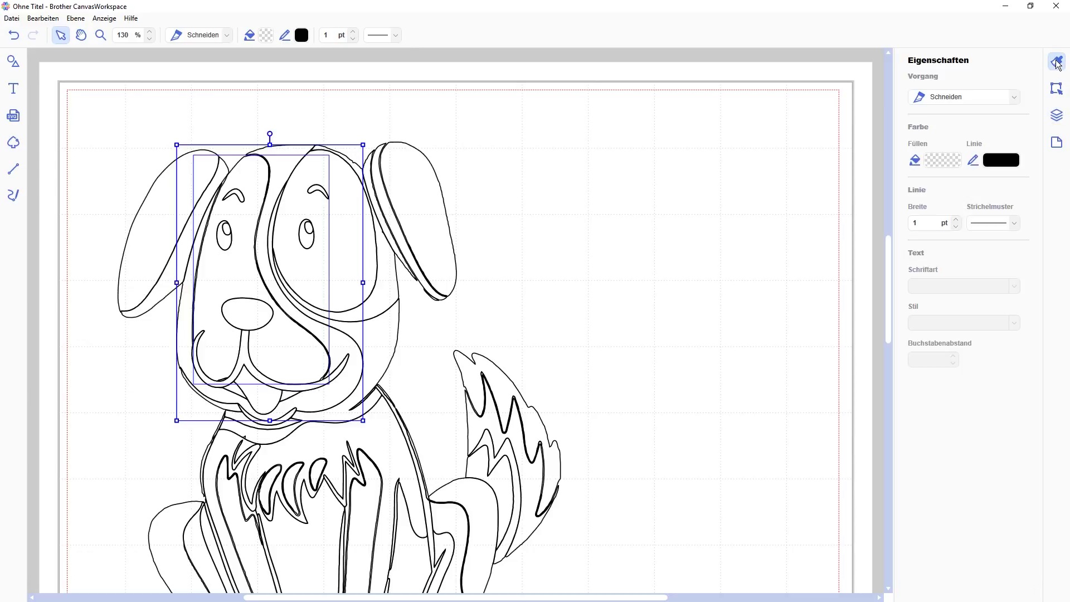
click(1057, 88)
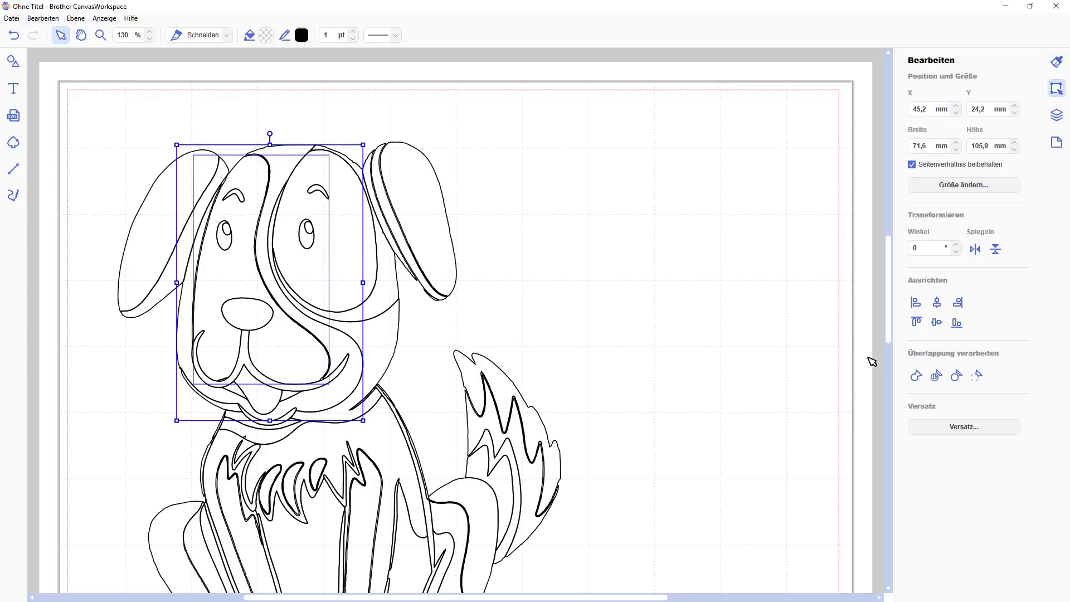
click(916, 377)
click(560, 167)
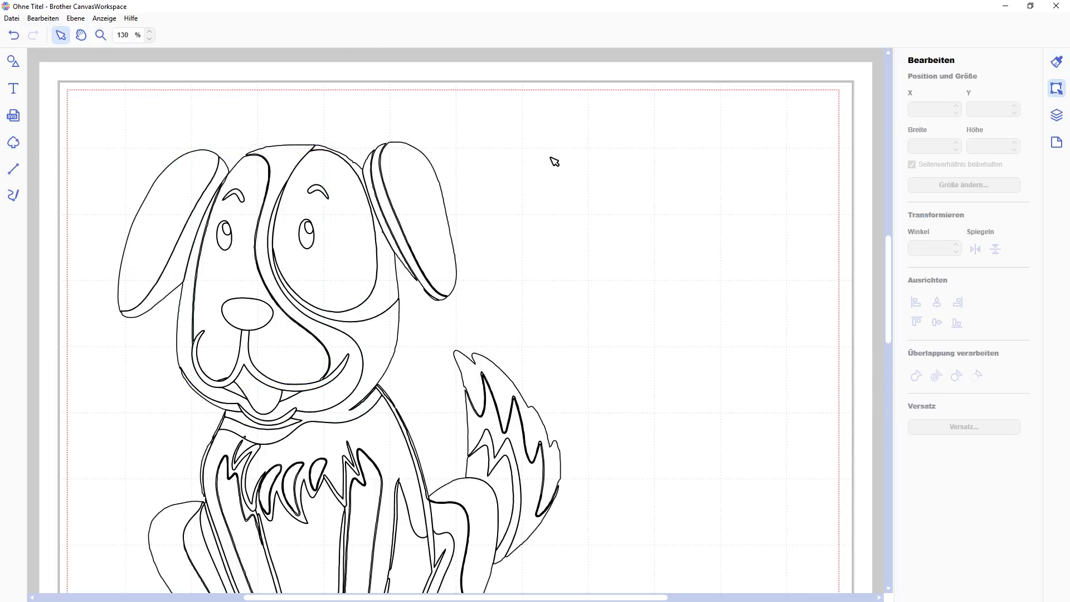
- Check the dog's face outline after the overlap processing and examine the doubled lines on the head, body and tail up close
click(224, 306)
click(196, 294)
click(180, 341)
scroll(131, 339, up, 1)
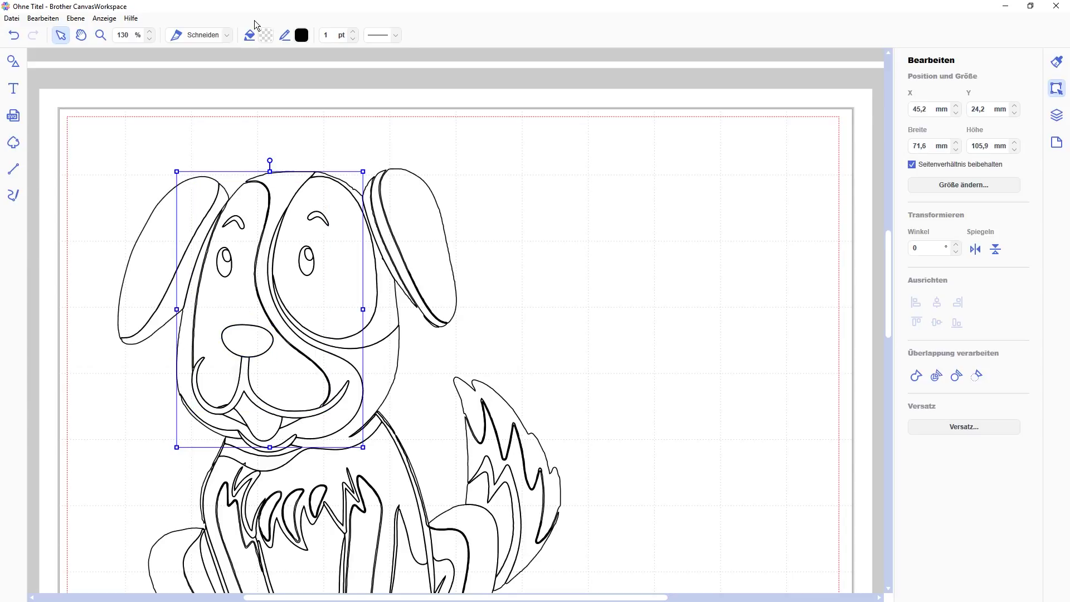
scroll(146, 34, up, 6)
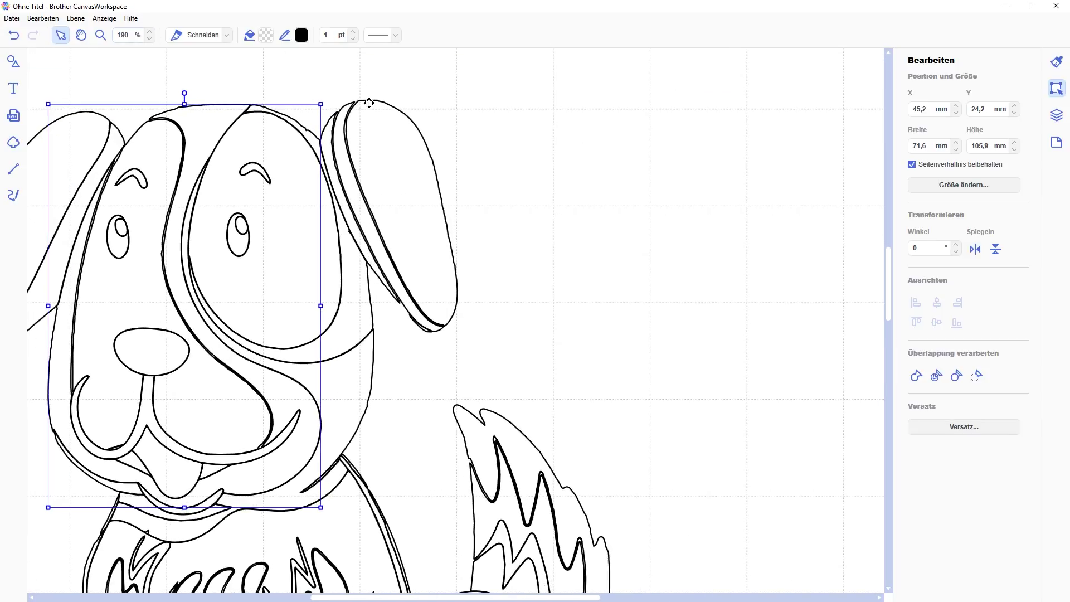
scroll(671, 258, down, 5)
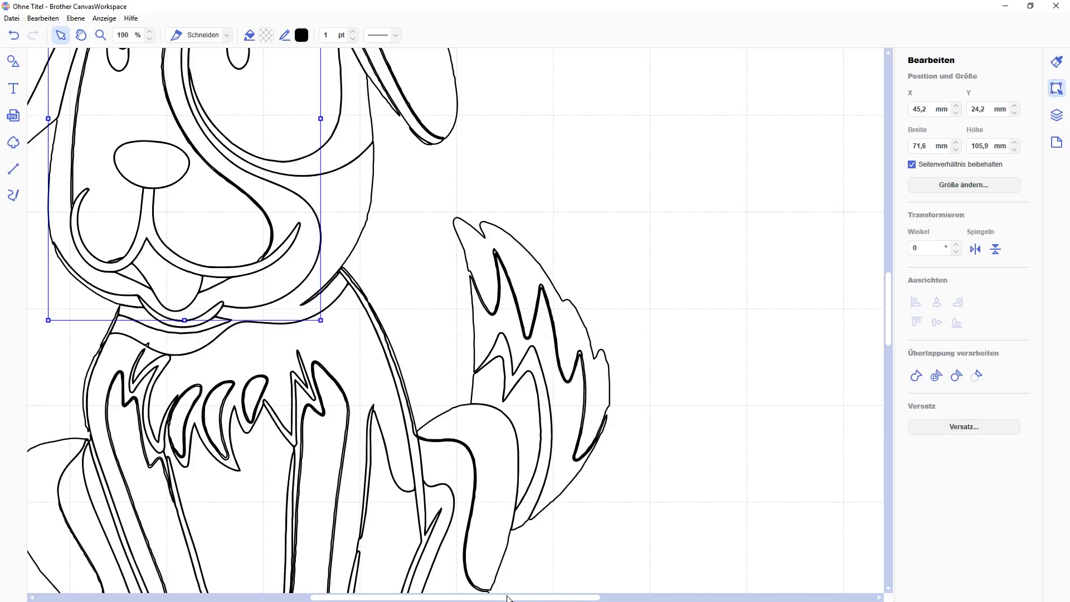
click(265, 599)
drag(288, 599, 448, 601)
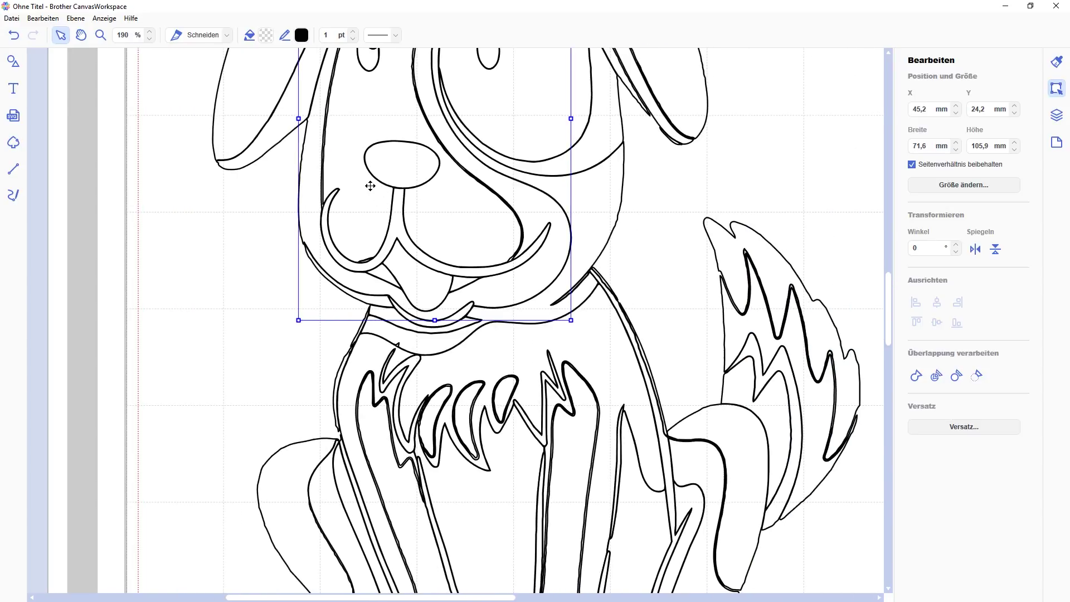
scroll(374, 190, up, 3)
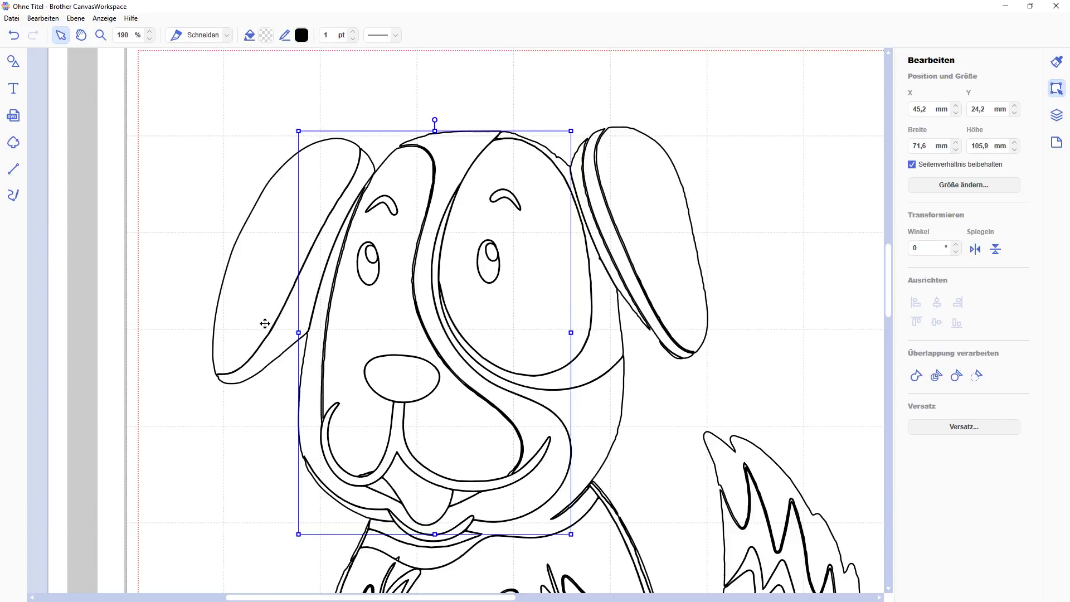
click(209, 427)
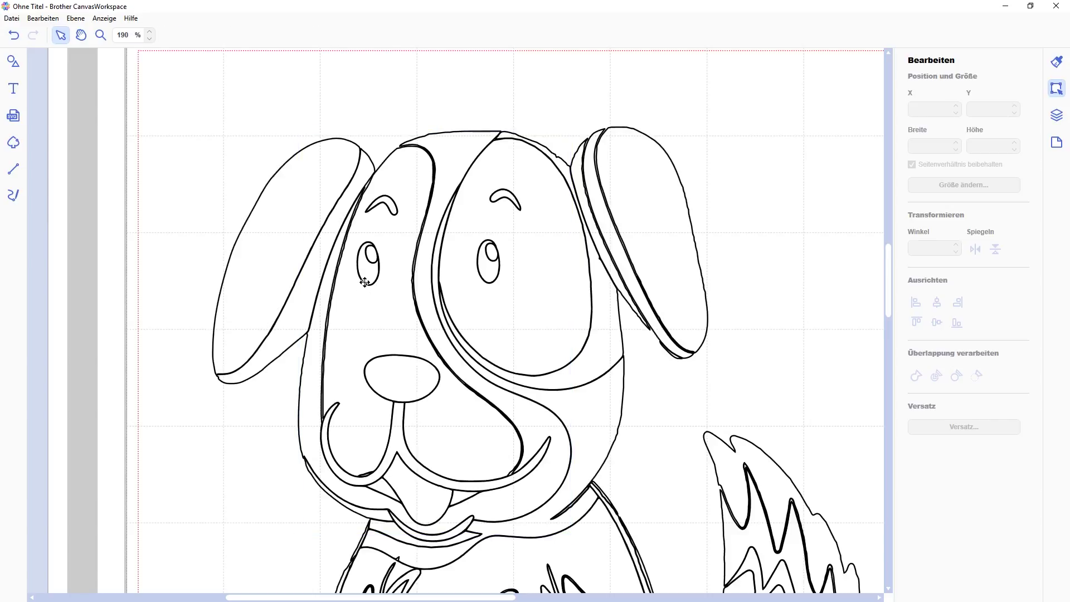
click(347, 308)
click(311, 358)
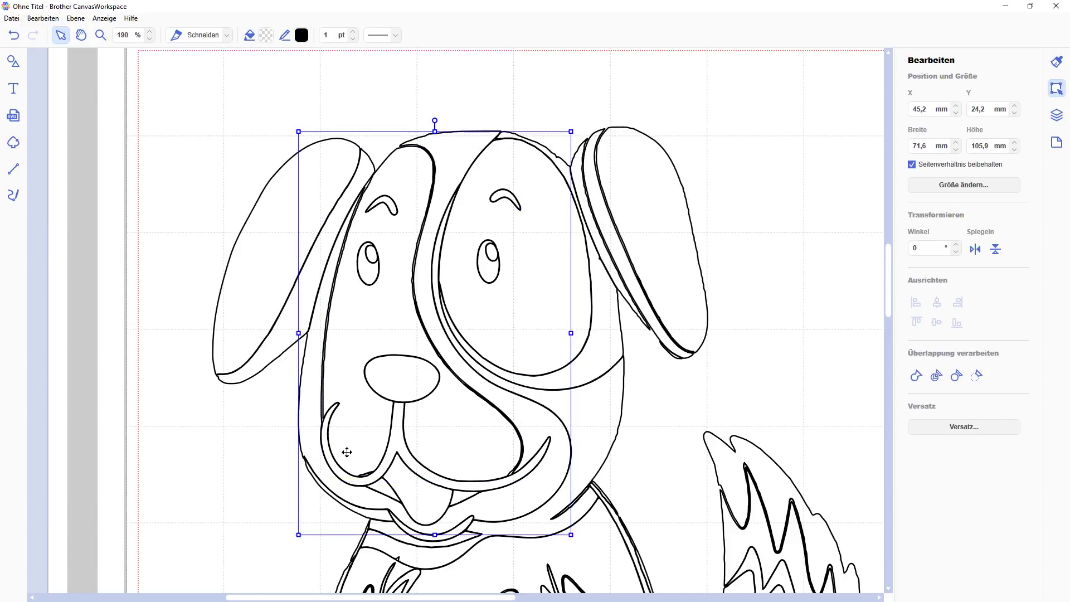
- Select the tongue and ear shapes, and pull both ears, the right ear's inner band and the thin sliver beneath it off the head
click(415, 506)
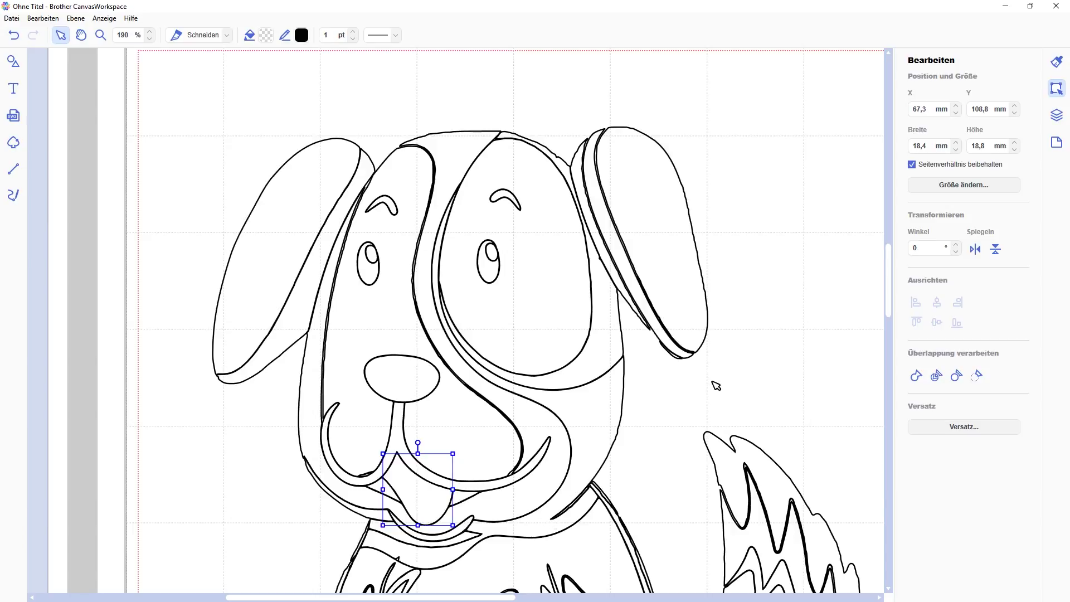
click(652, 203)
click(612, 242)
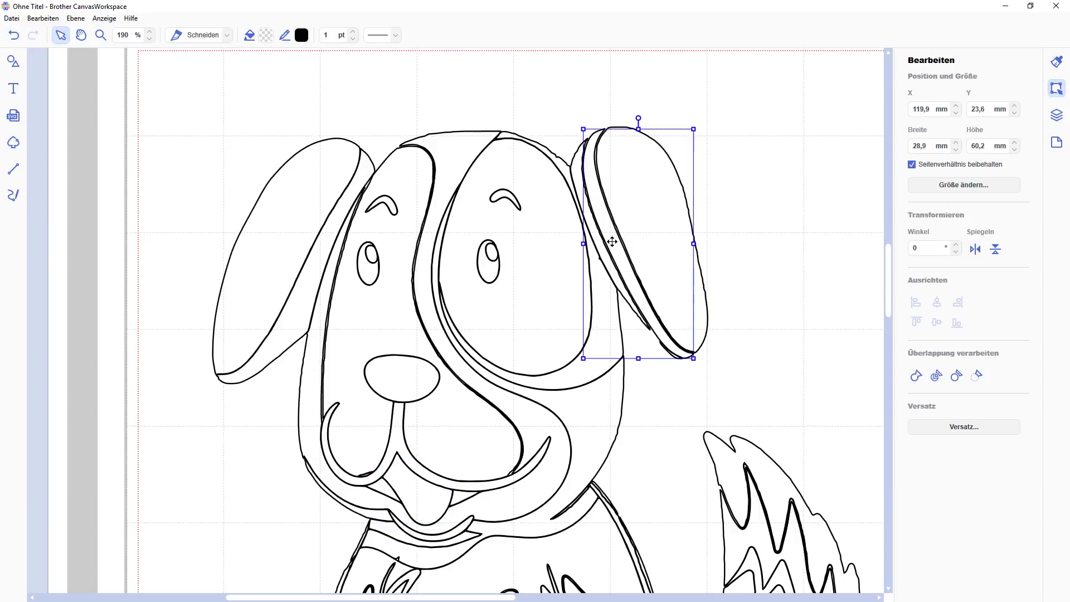
drag(287, 217, 250, 161)
drag(627, 204, 711, 125)
drag(591, 326, 633, 273)
drag(659, 321, 665, 293)
click(667, 354)
click(746, 360)
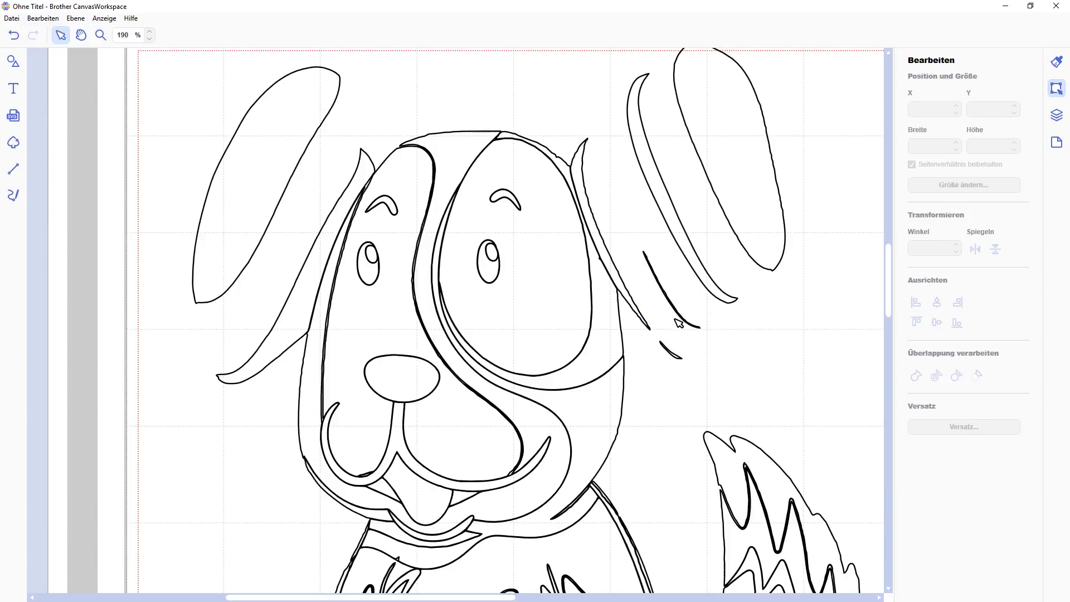
- Select the thin sliver beneath the right ear and examine it in an enlarged view
click(679, 323)
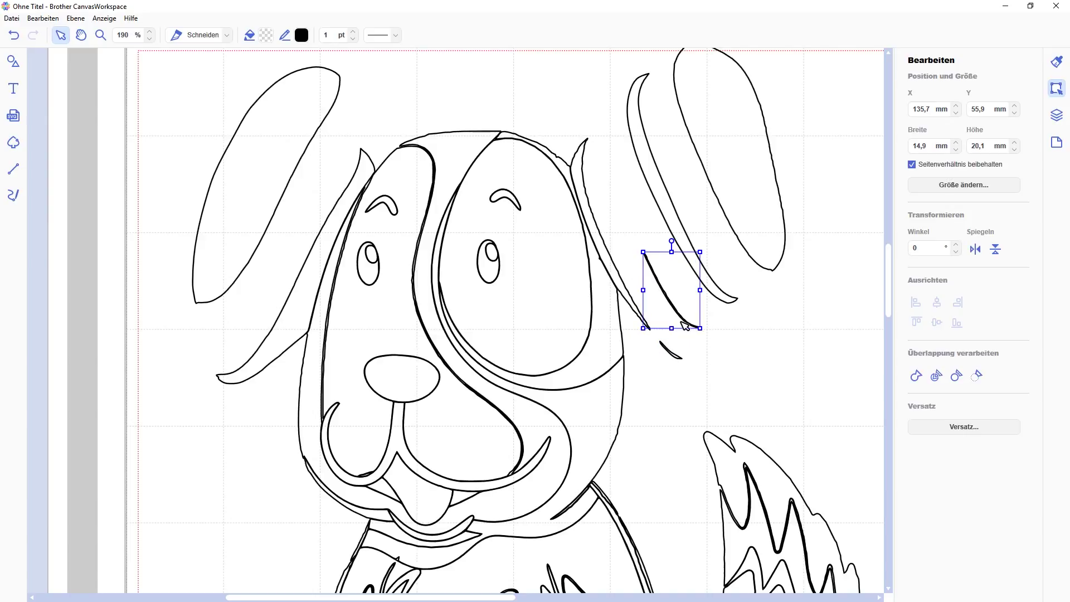
click(149, 31)
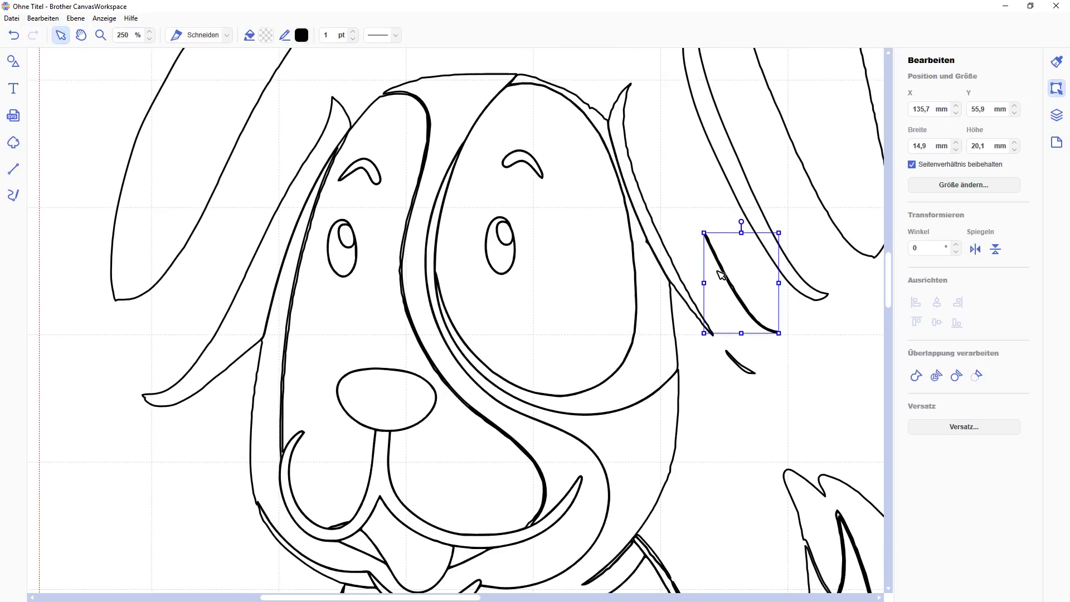
click(153, 39)
click(153, 38)
click(152, 38)
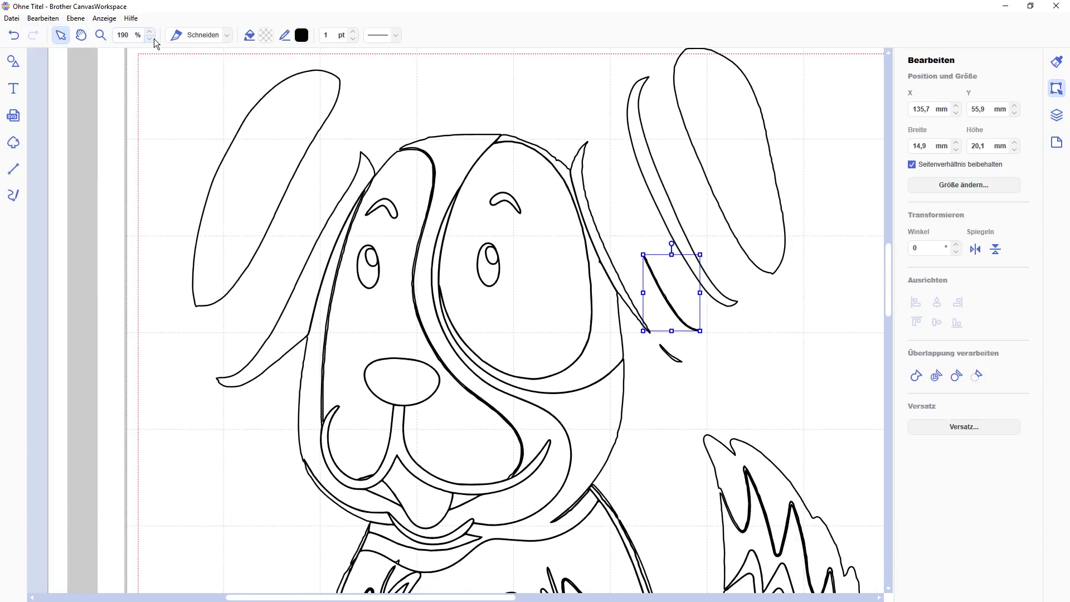
click(153, 39)
click(154, 39)
- Undo the moves of the ear shapes and the sliver
key(ctrl+z)
key(ctrl+z)
key(ctrl+z)
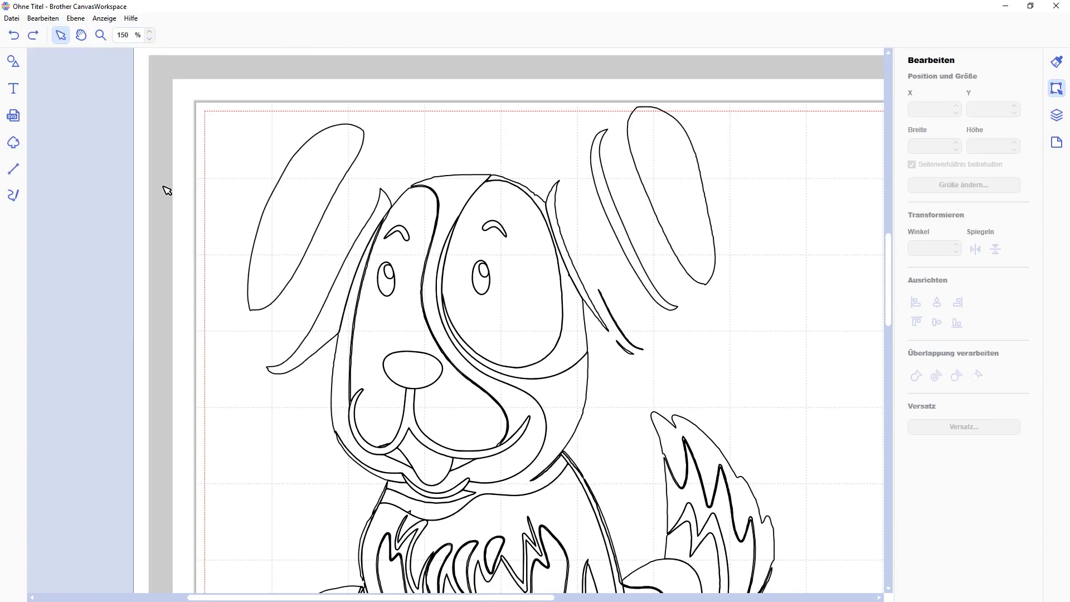
key(ctrl+z)
- Pull the tail tip upward off the tail and inspect the sliver and the path points of the tail band beneath it
scroll(254, 423, down, 4)
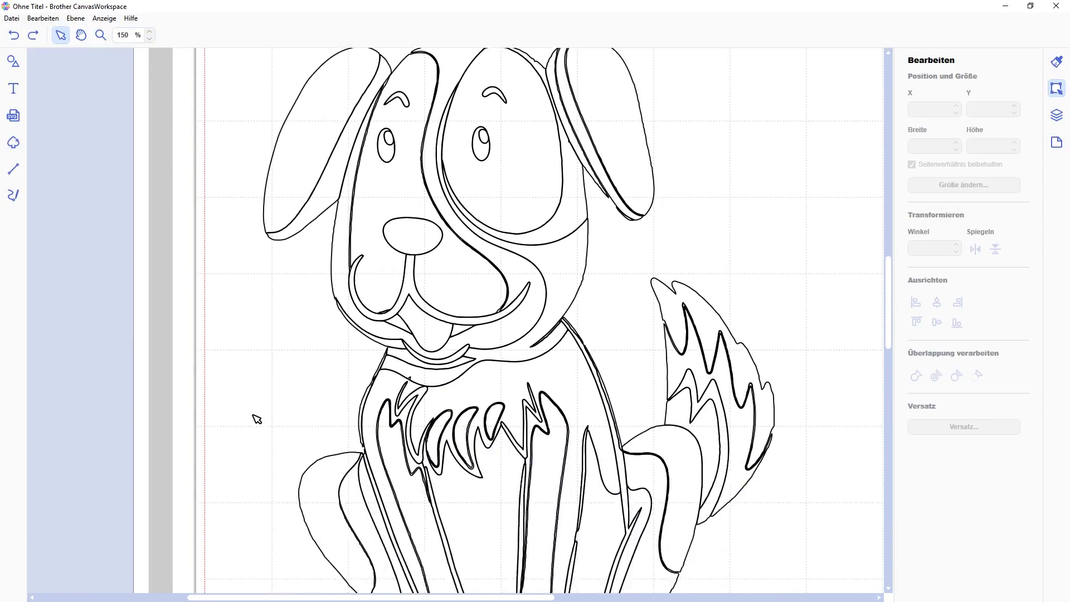
drag(708, 240, 723, 188)
click(691, 227)
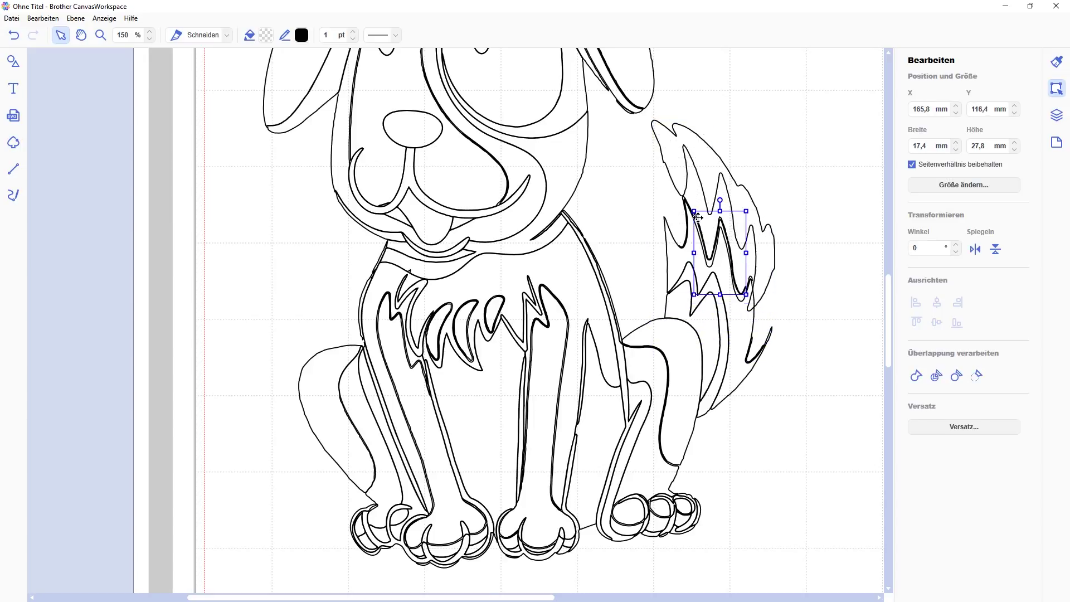
click(689, 226)
double_click(688, 219)
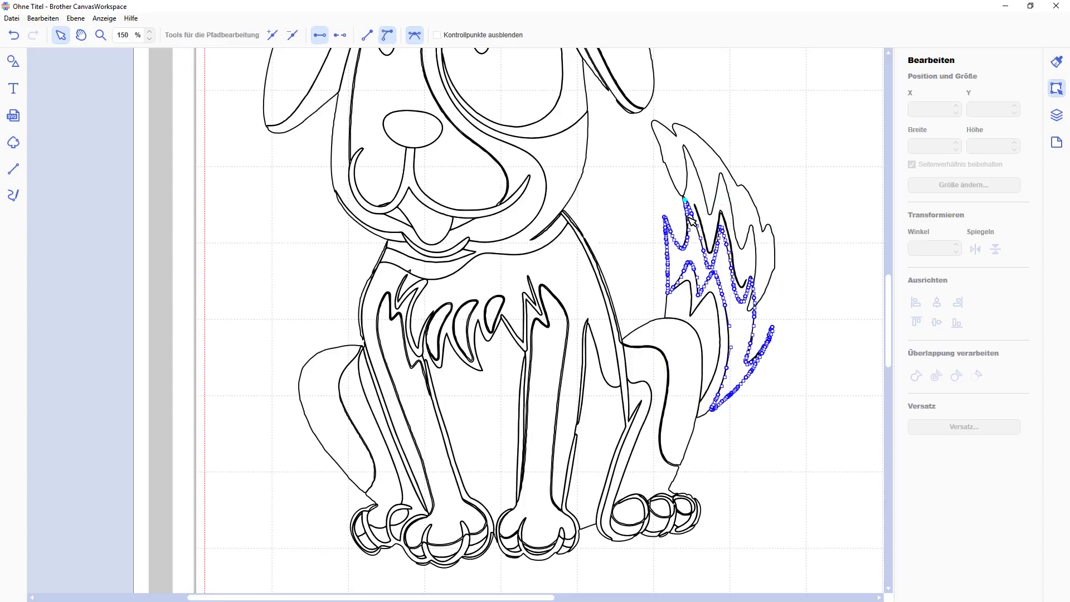
click(857, 268)
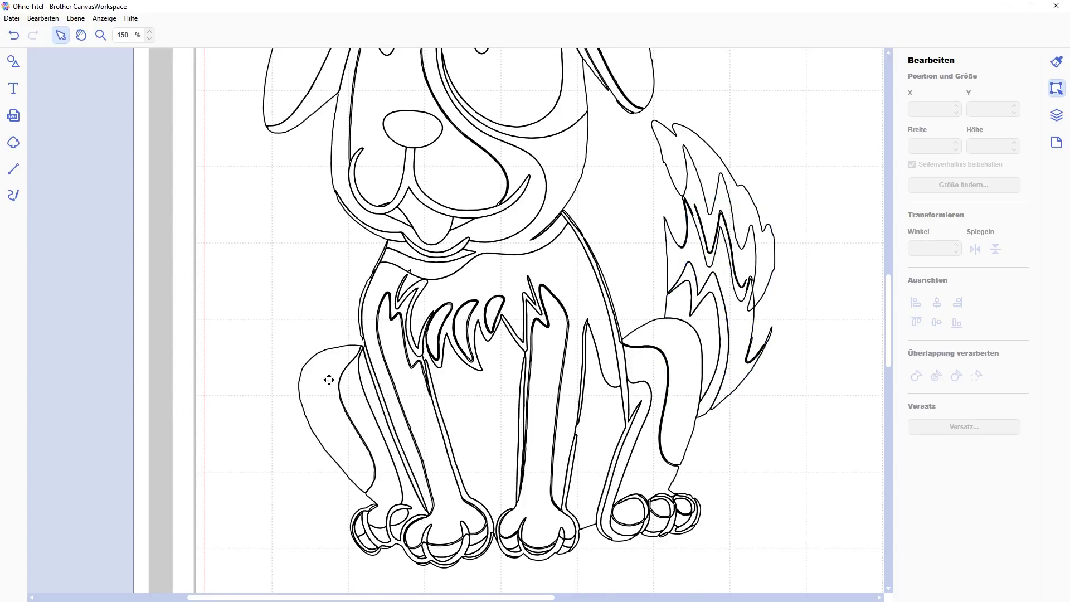
- Delete all traced shapes of the dog graphic from the mat
scroll(327, 380, up, 3)
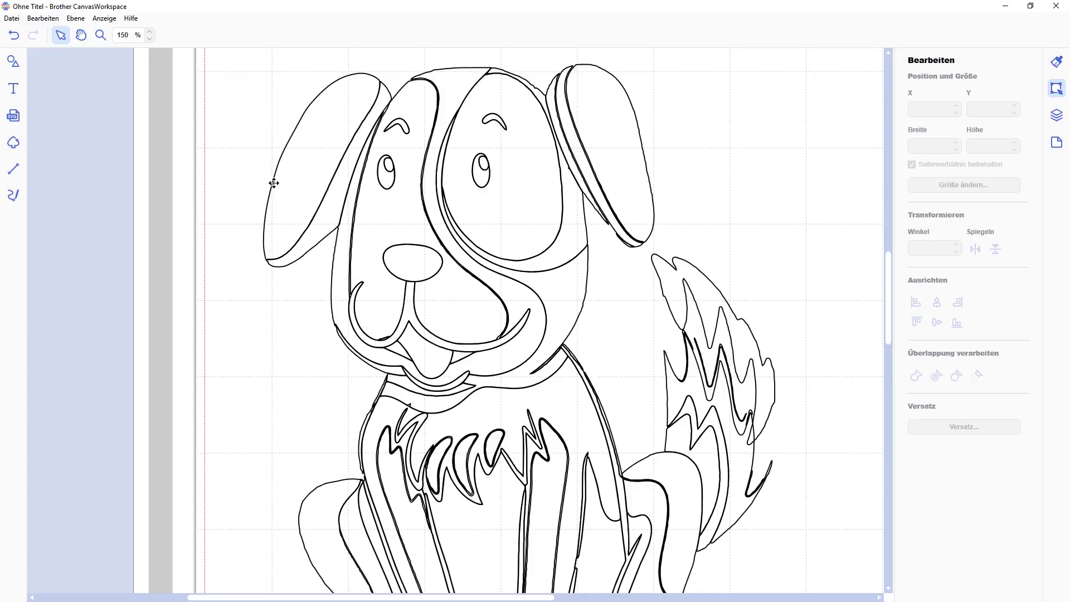
key(ctrl+a)
key(Delete)
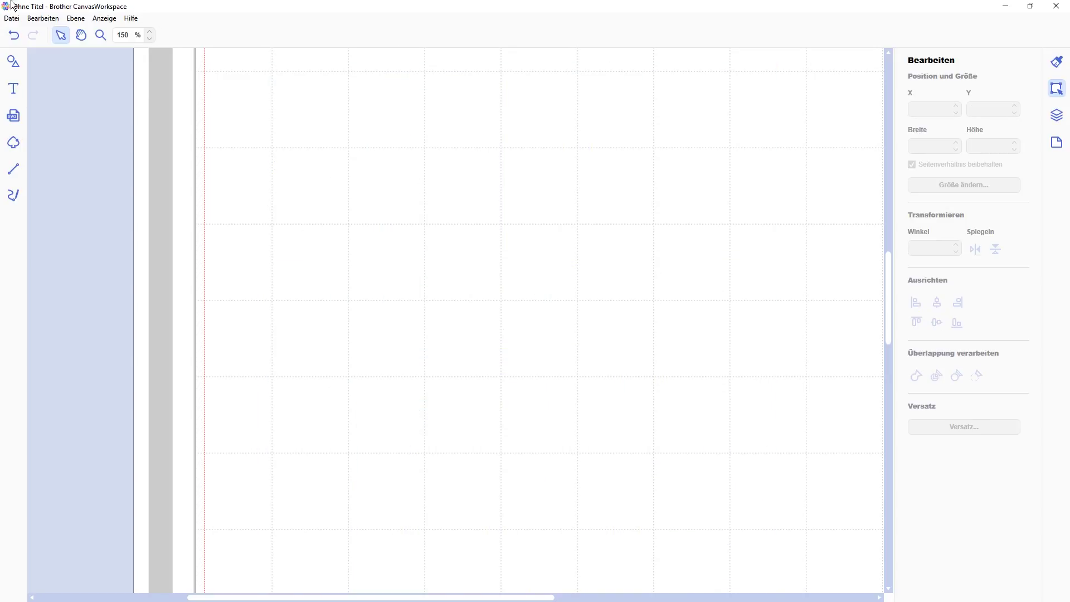
- Load hund foto.jpg from the desktop into image tracing and choose to trace it by colour
click(13, 143)
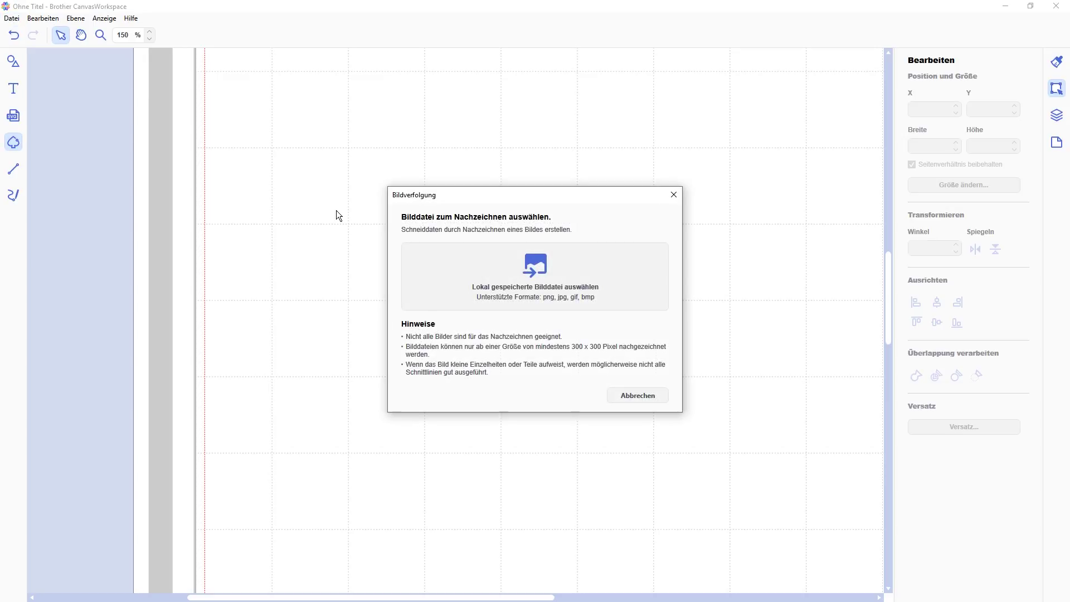
click(562, 299)
click(512, 306)
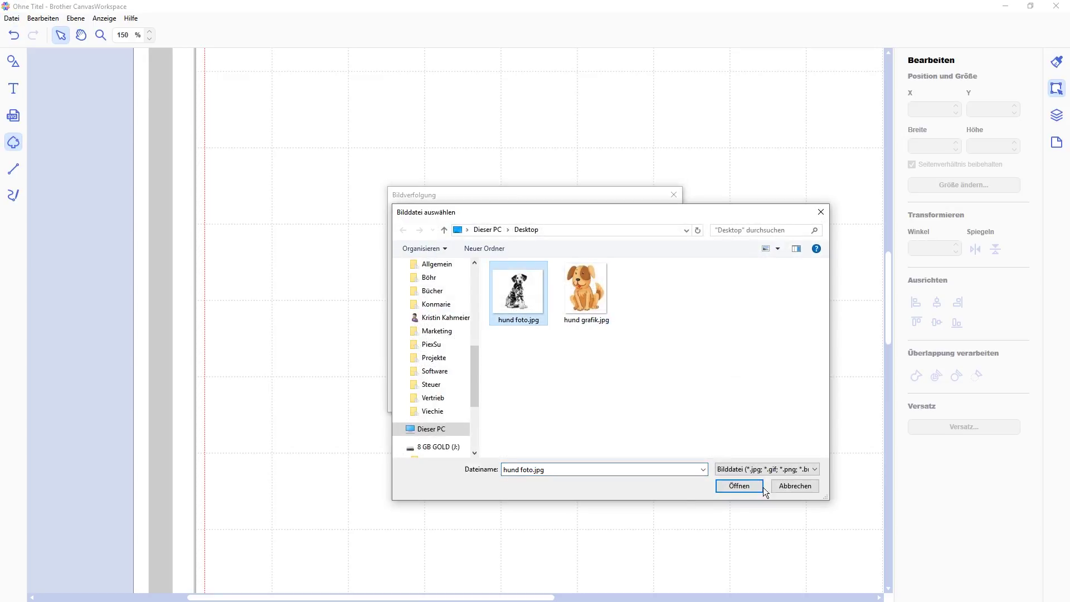
click(745, 486)
click(775, 292)
click(632, 392)
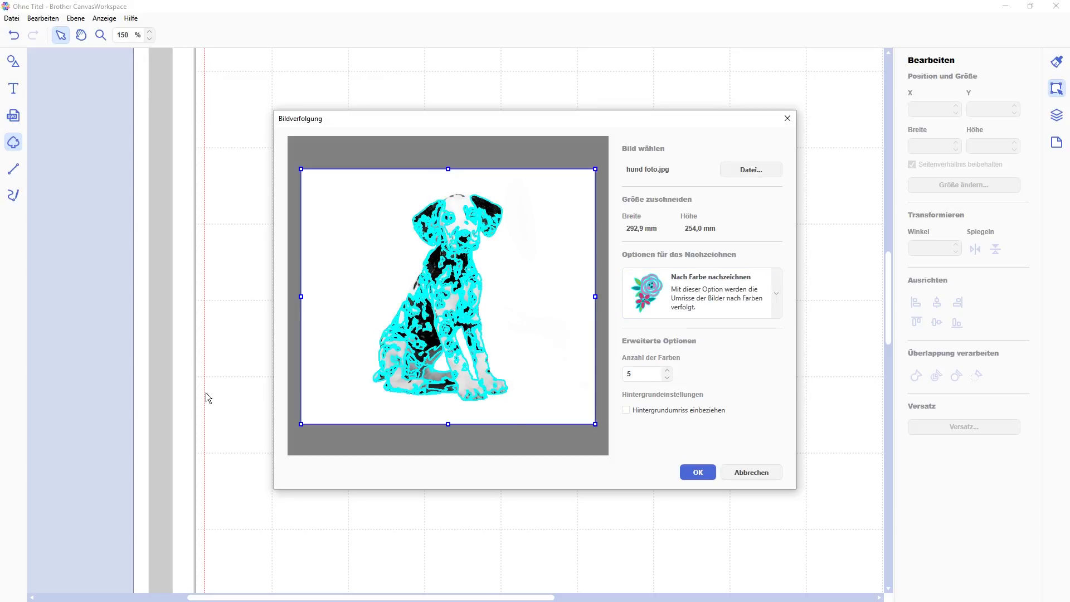
- Try to set the number of trace colours to 30
scroll(624, 376, up, 1)
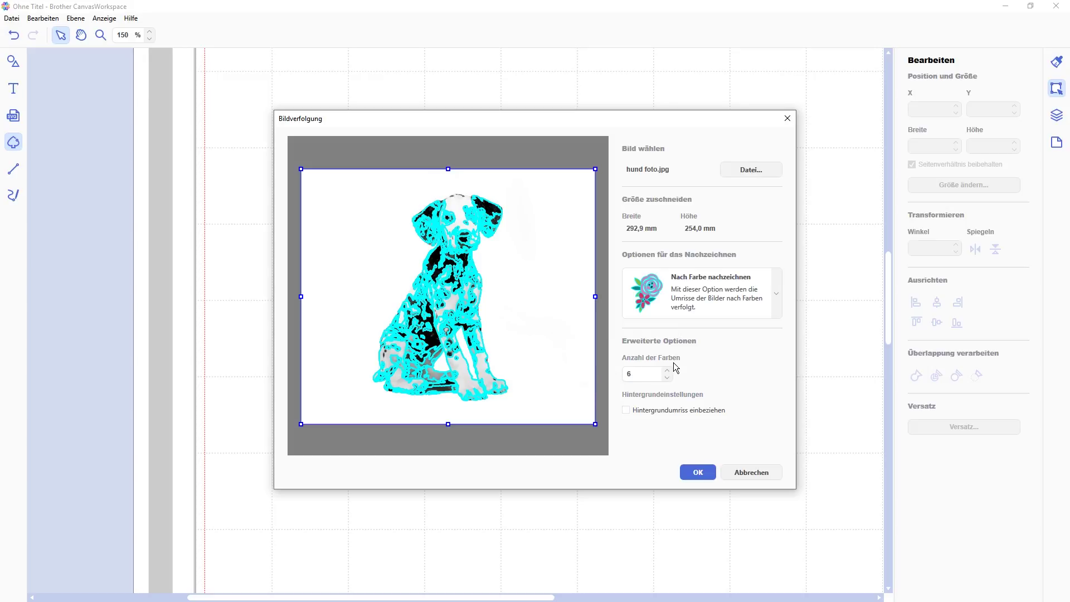
double_click(647, 374)
click(668, 370)
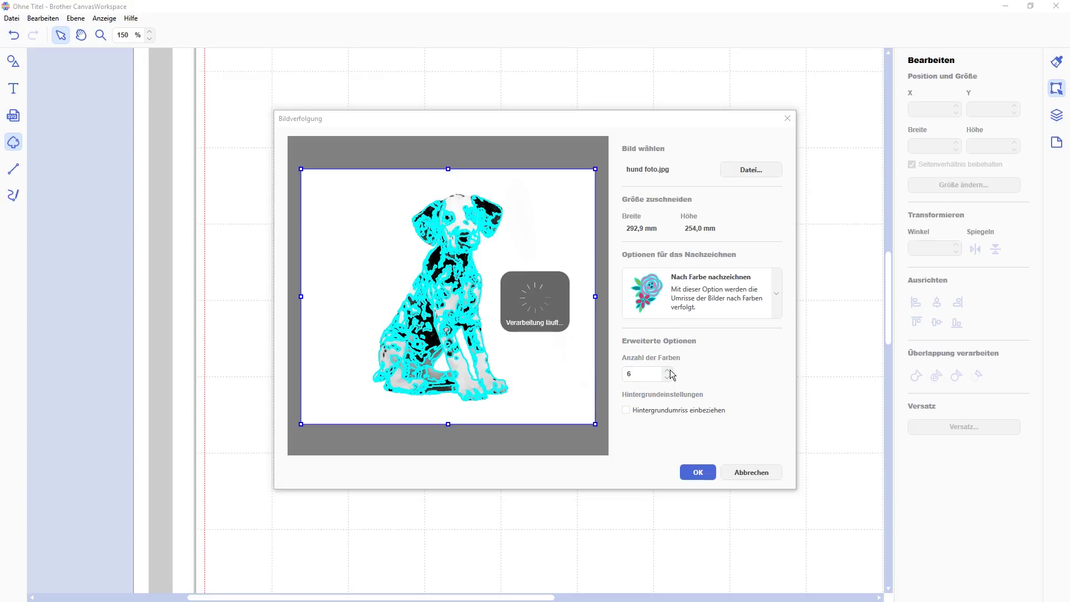
click(667, 370)
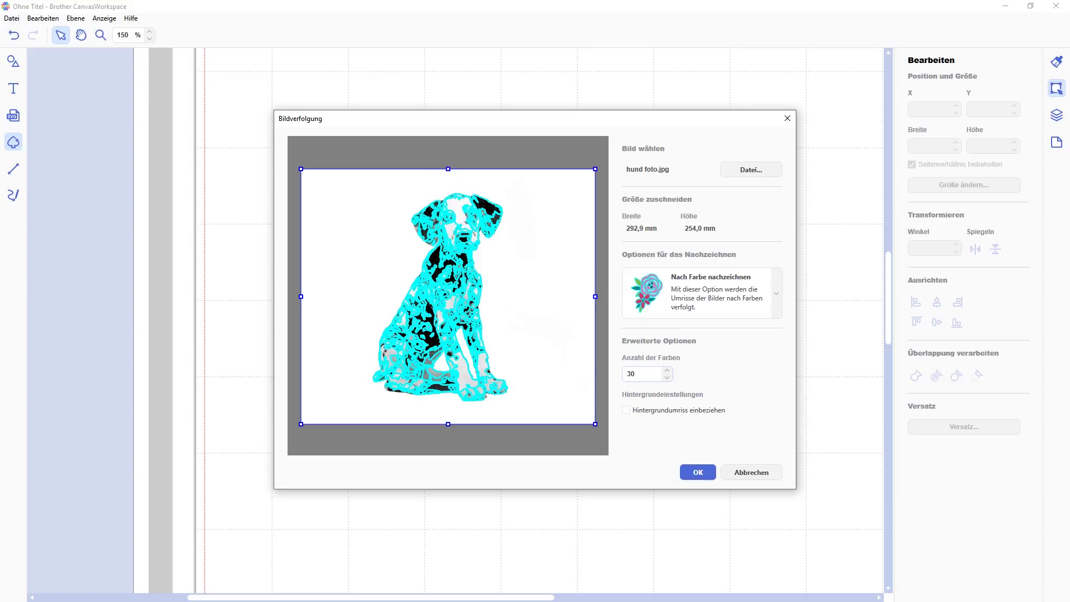
- Raise the number of trace colours to 20
click(668, 370)
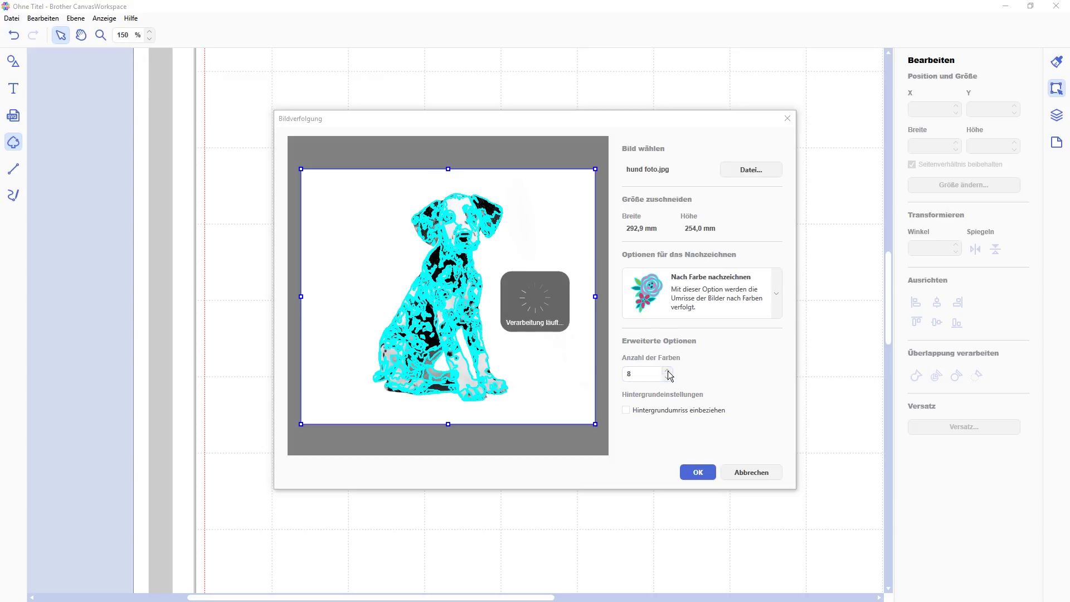
click(668, 371)
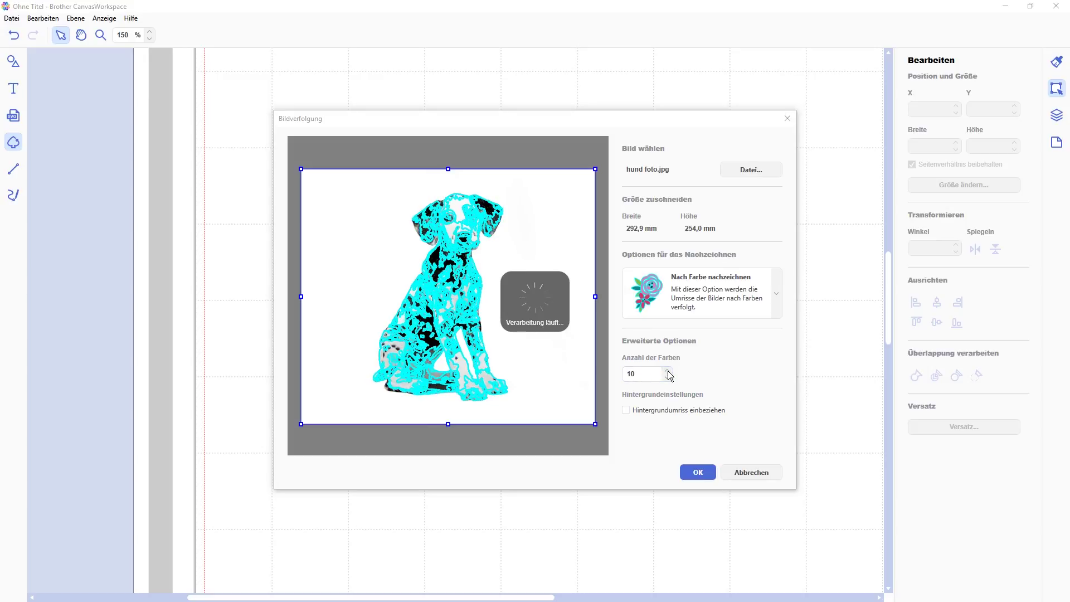
click(669, 371)
click(669, 371)
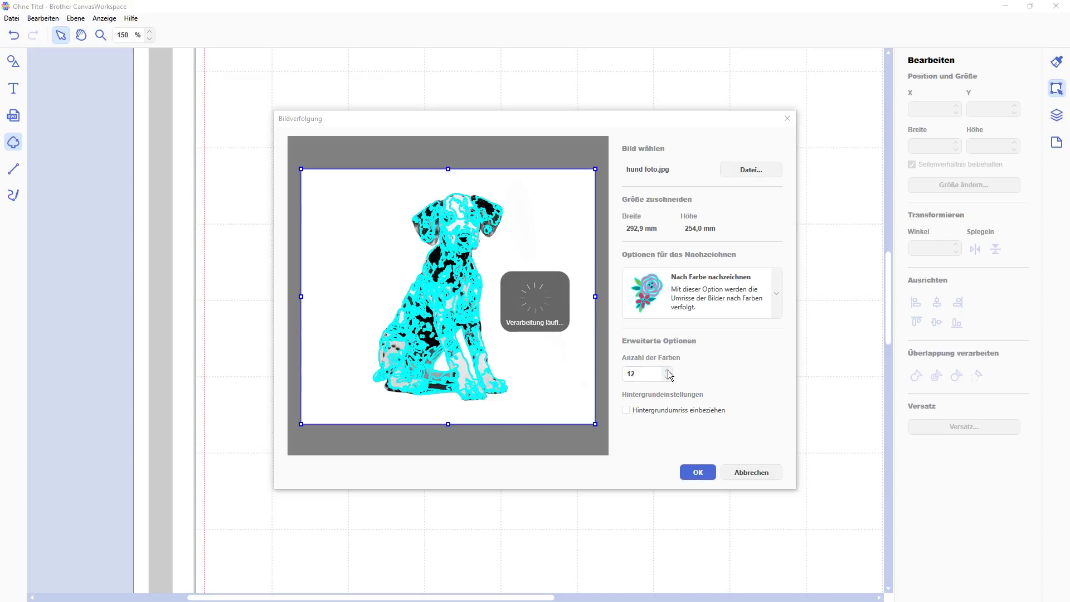
click(668, 371)
click(668, 370)
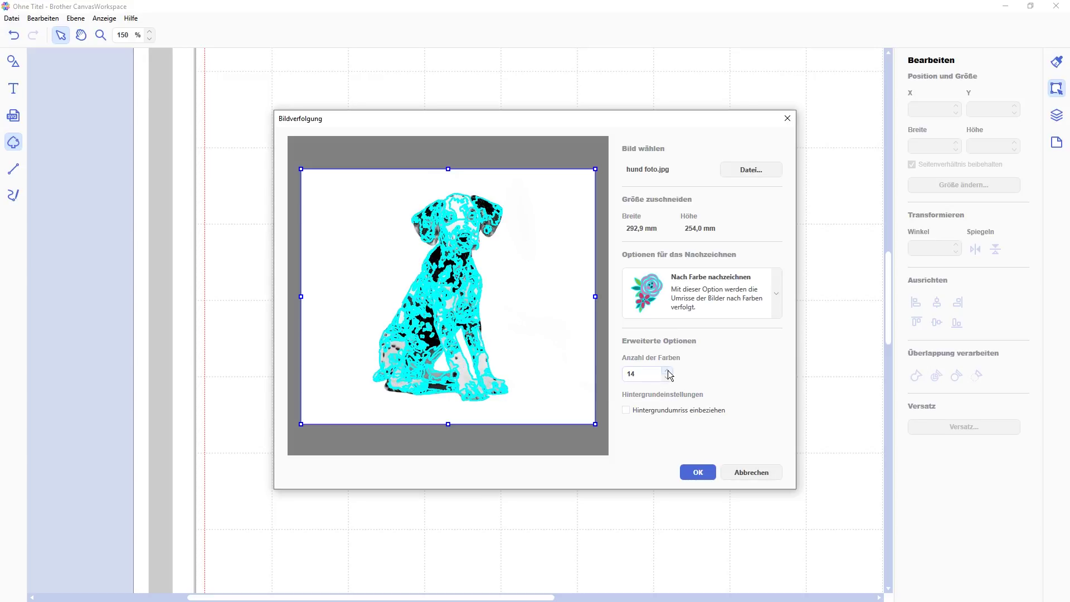
click(669, 370)
click(668, 371)
click(668, 370)
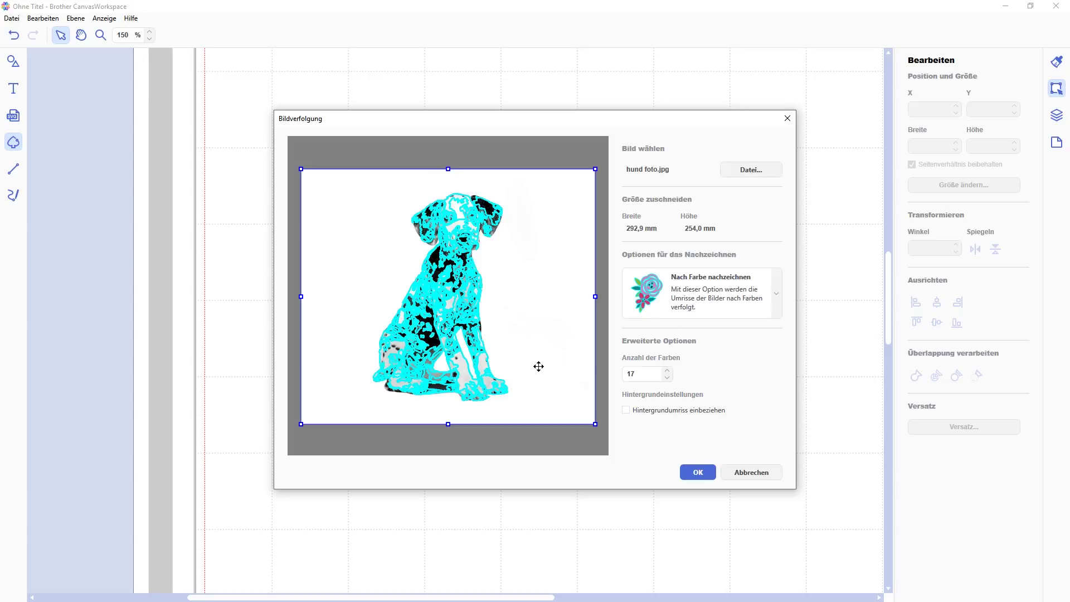
click(668, 371)
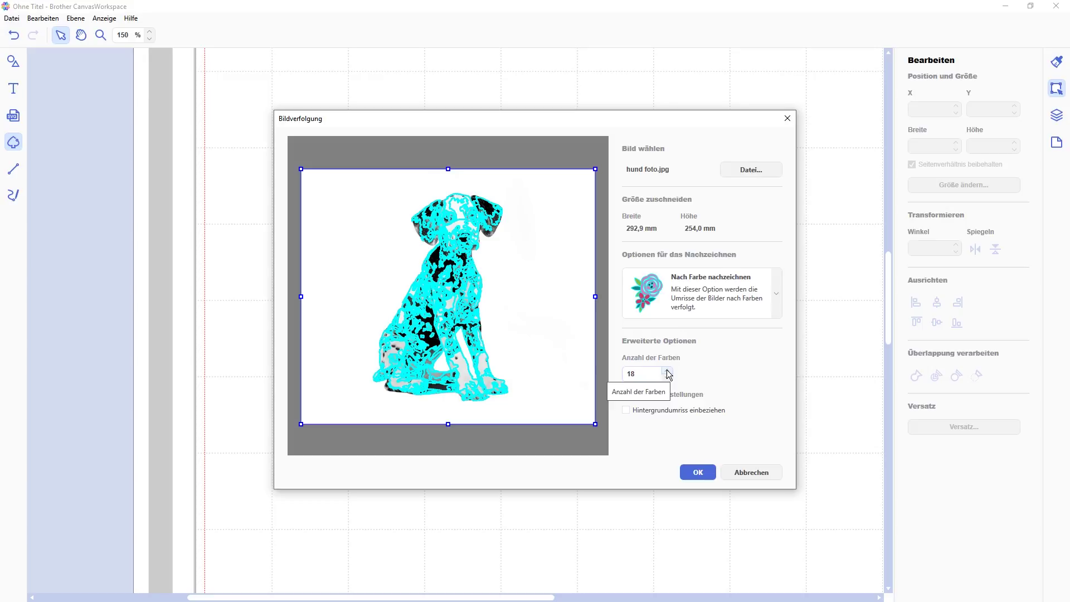
click(668, 370)
click(668, 370)
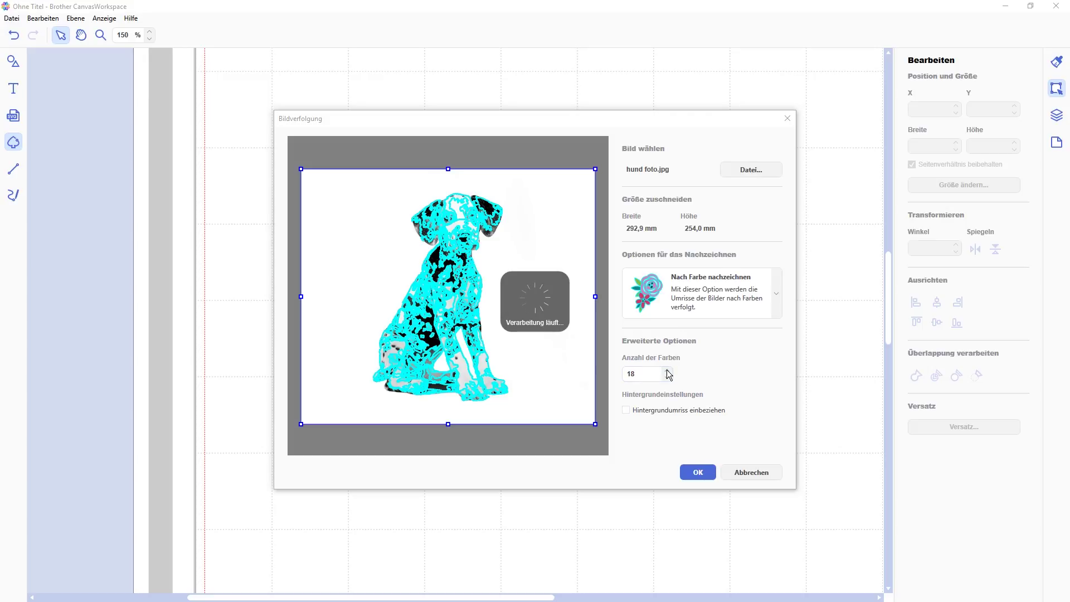
click(668, 370)
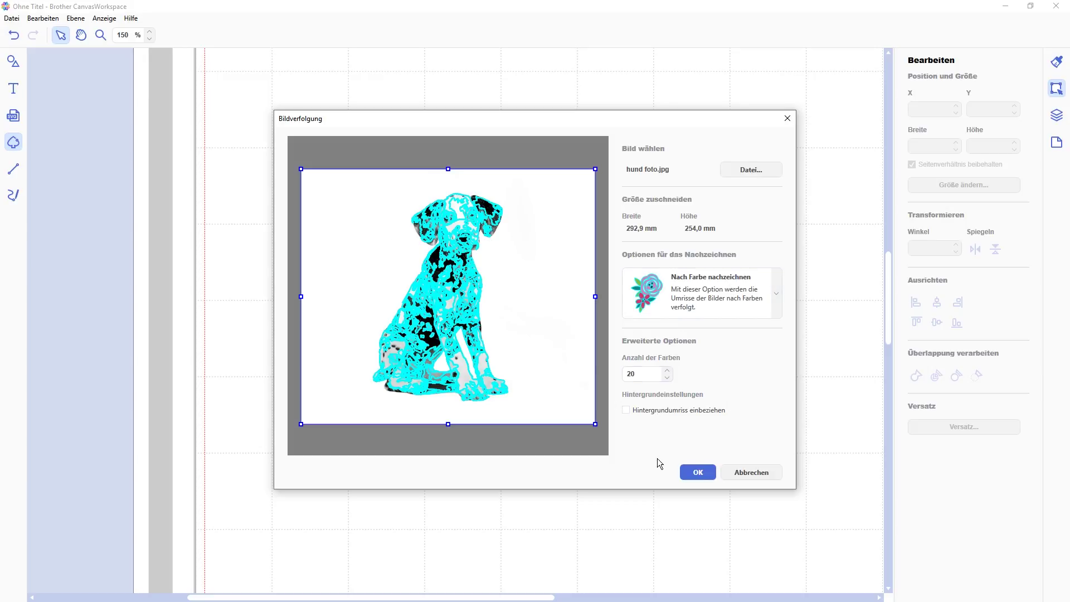
- Include the background outline in the trace and create the cutting data from the dog photo
click(628, 410)
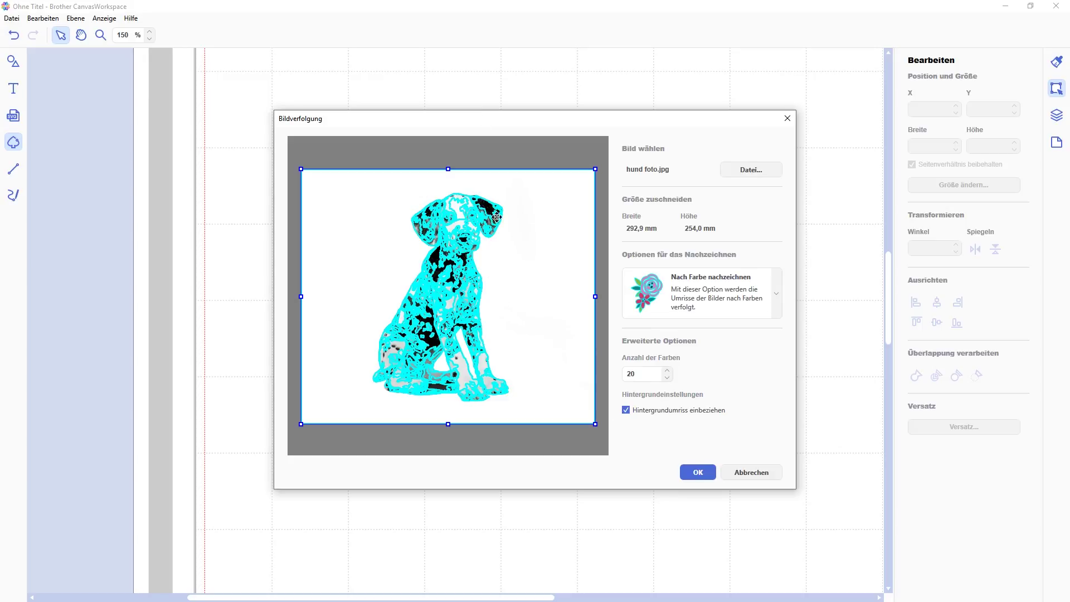
click(695, 473)
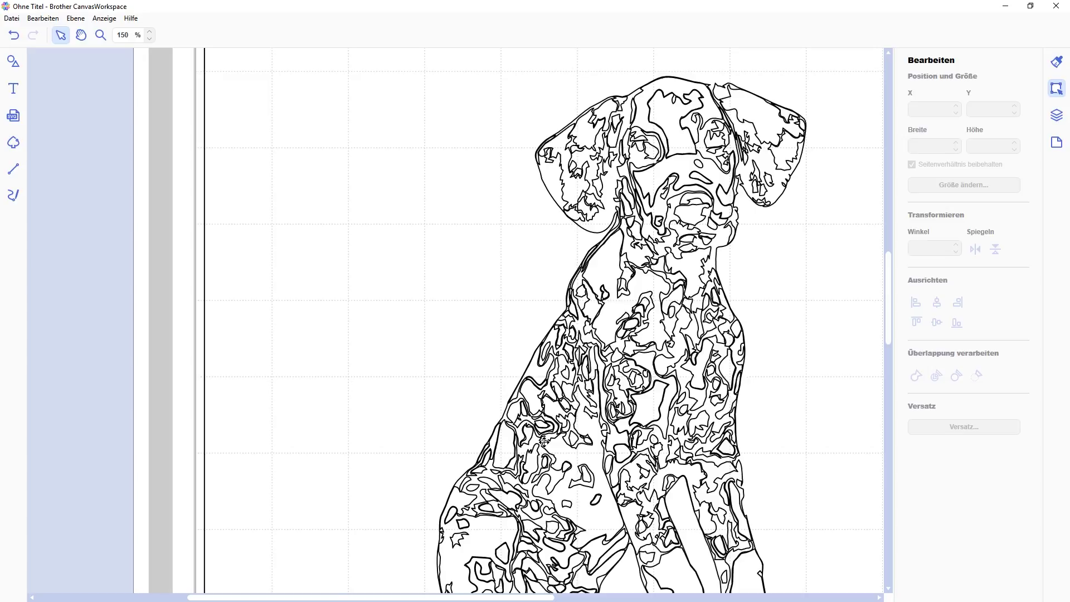
- Pull a shoulder fragment and a small body shape out of the traced dog onto the empty mat, and undo both moves
click(149, 38)
click(150, 38)
click(149, 38)
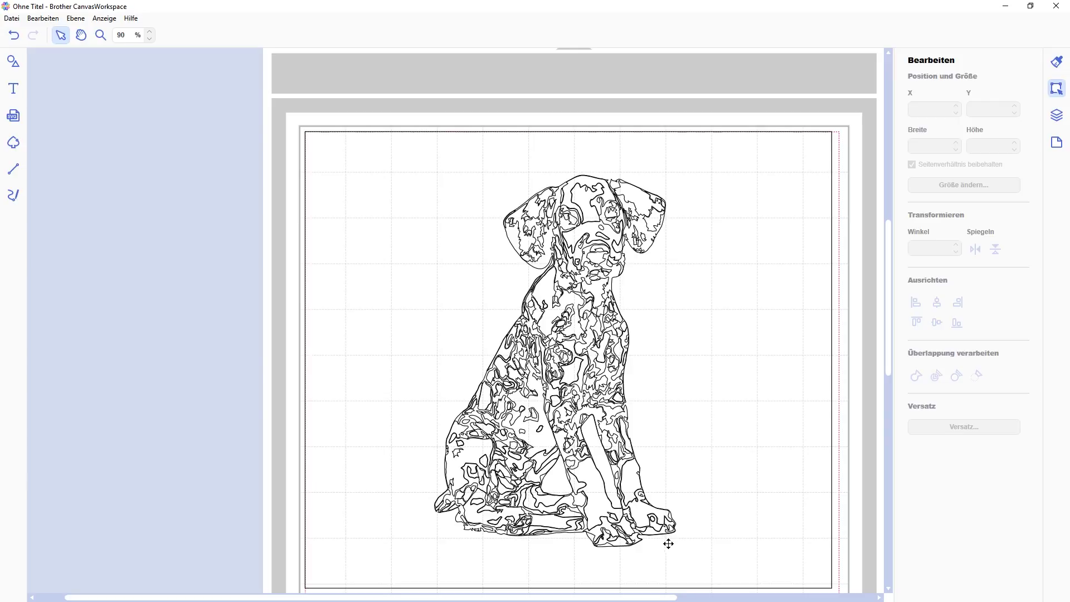
drag(534, 297, 387, 320)
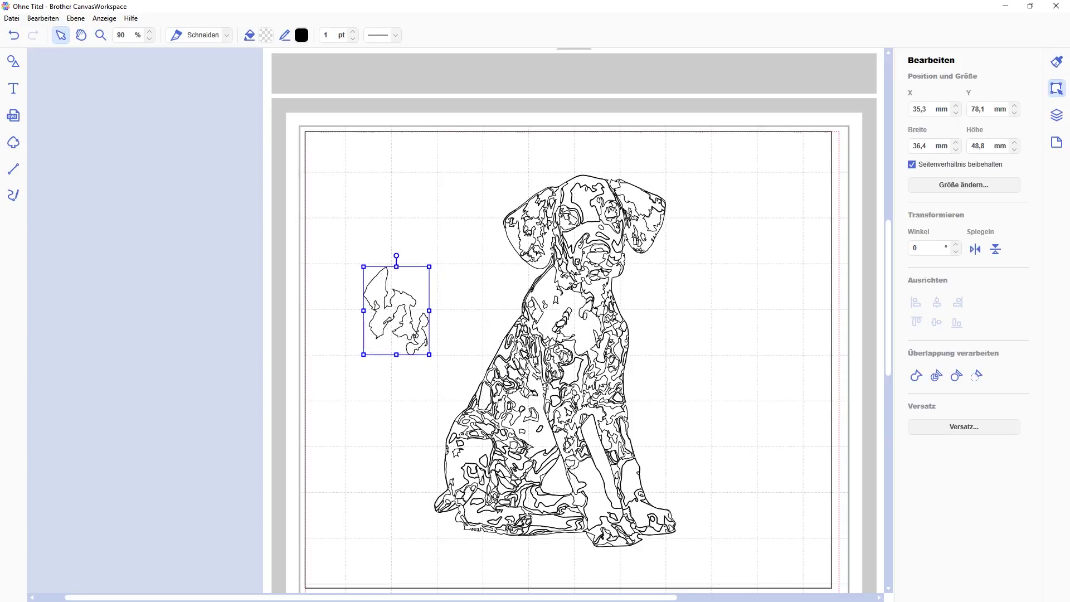
click(524, 357)
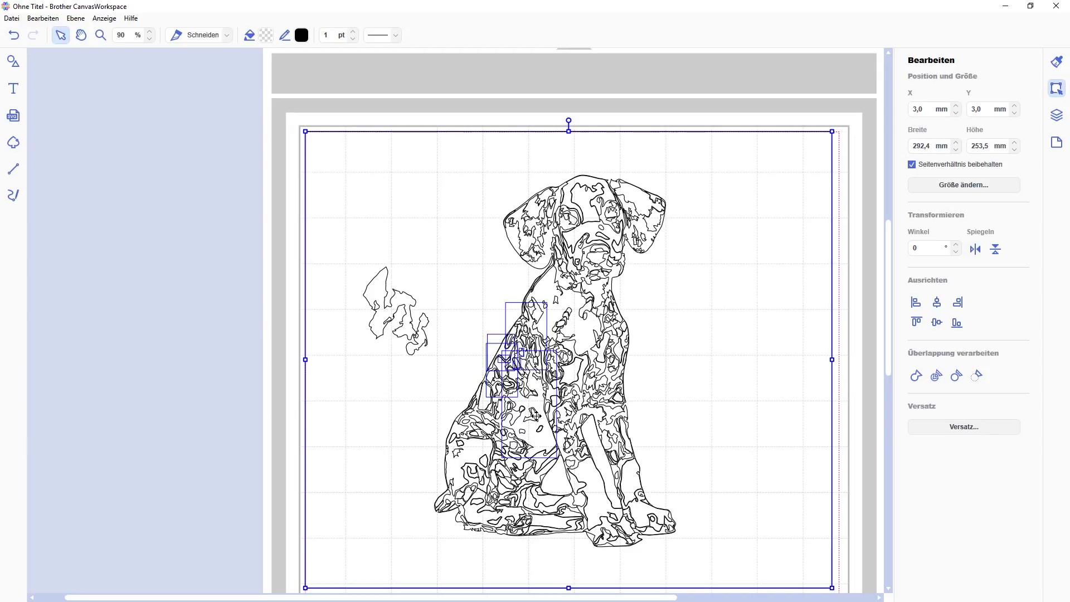
drag(529, 434, 770, 377)
click(735, 476)
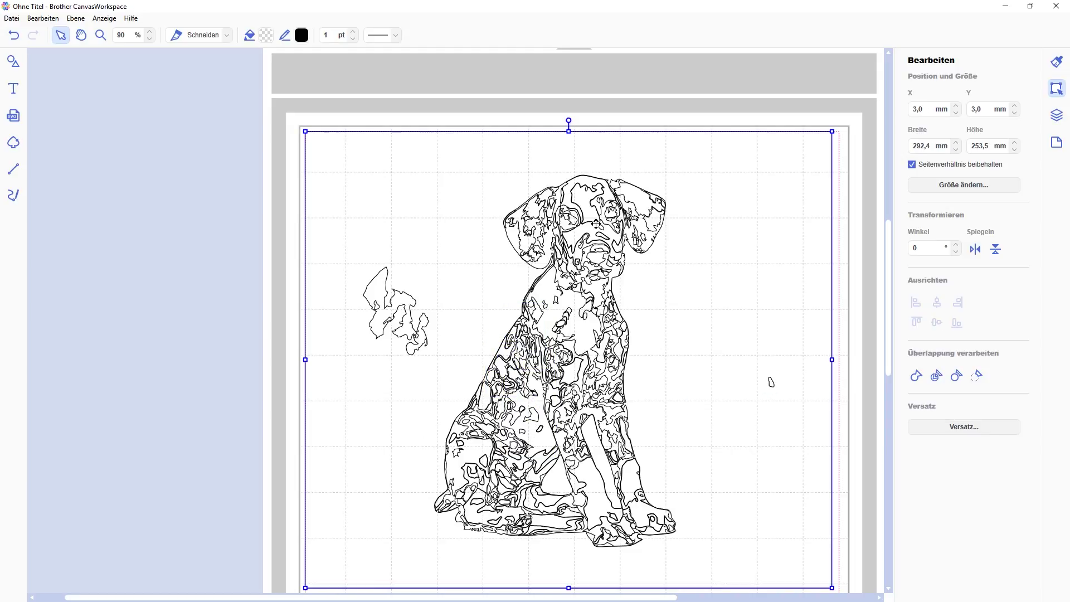
click(401, 300)
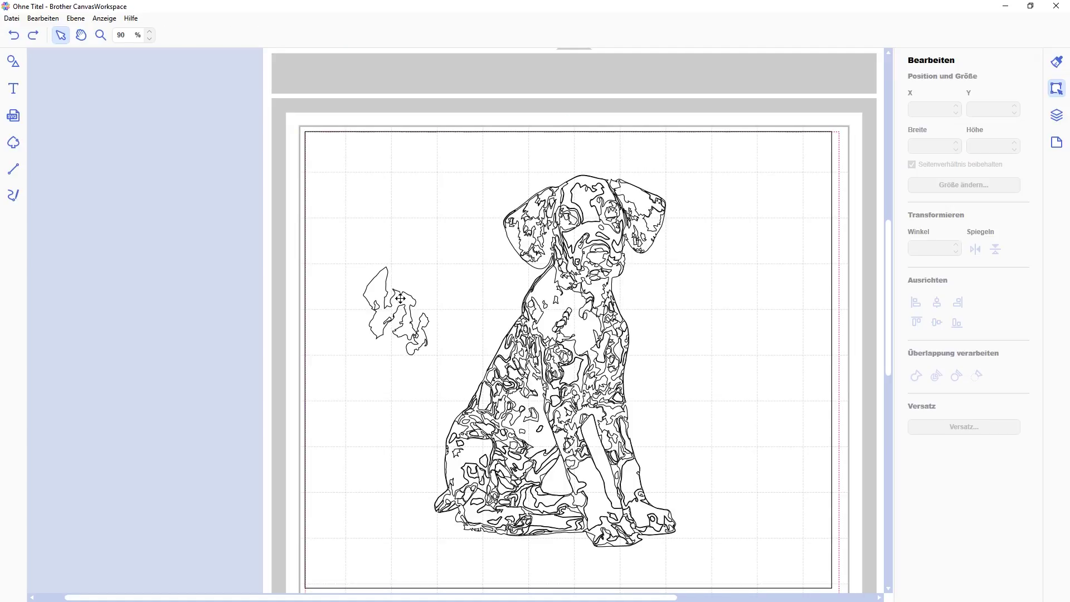
key(ctrl+z)
- Move the background outline away from the traced dog, to about X 168.9 mm and Y 221.8 mm
click(416, 323)
drag(411, 172, 704, 560)
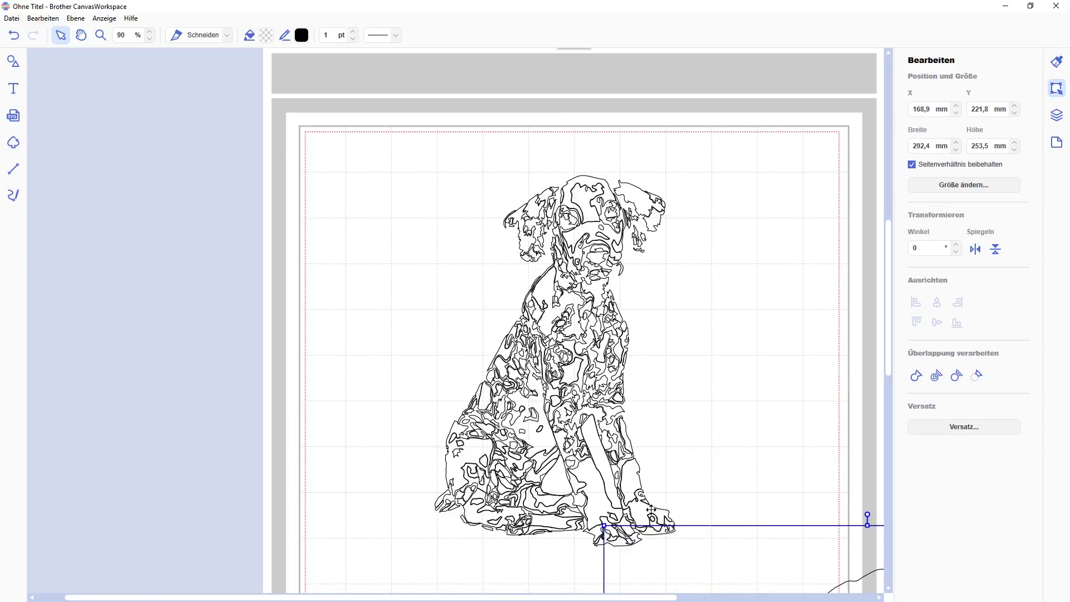
- Move the background outline to the other side of the traced dog, to about X -133.8 mm and Y 2.1 mm
scroll(419, 310, down, 5)
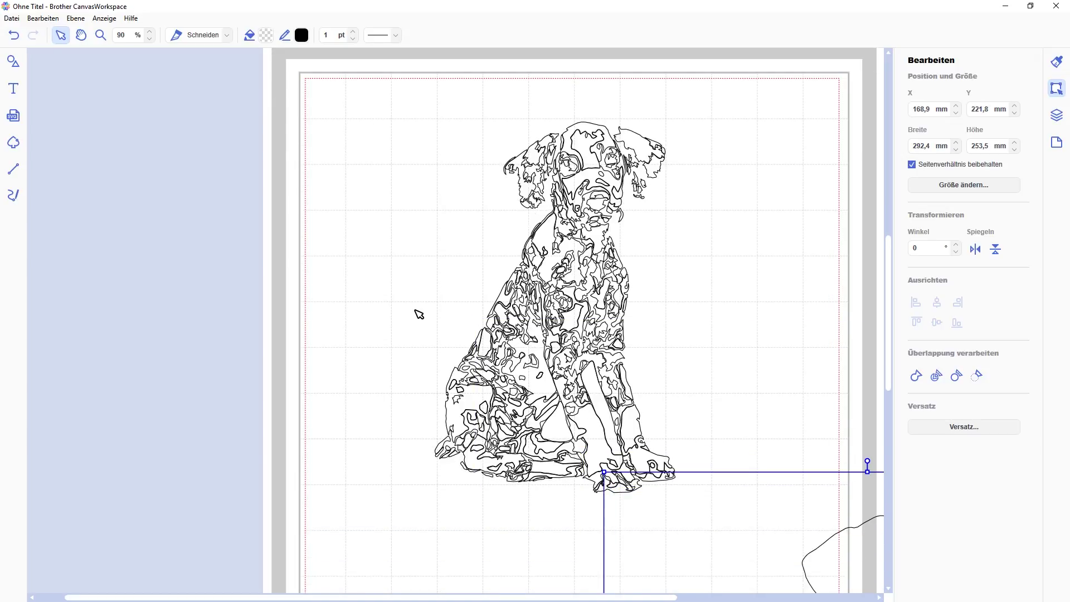
scroll(381, 116, up, 3)
drag(824, 540, 737, 95)
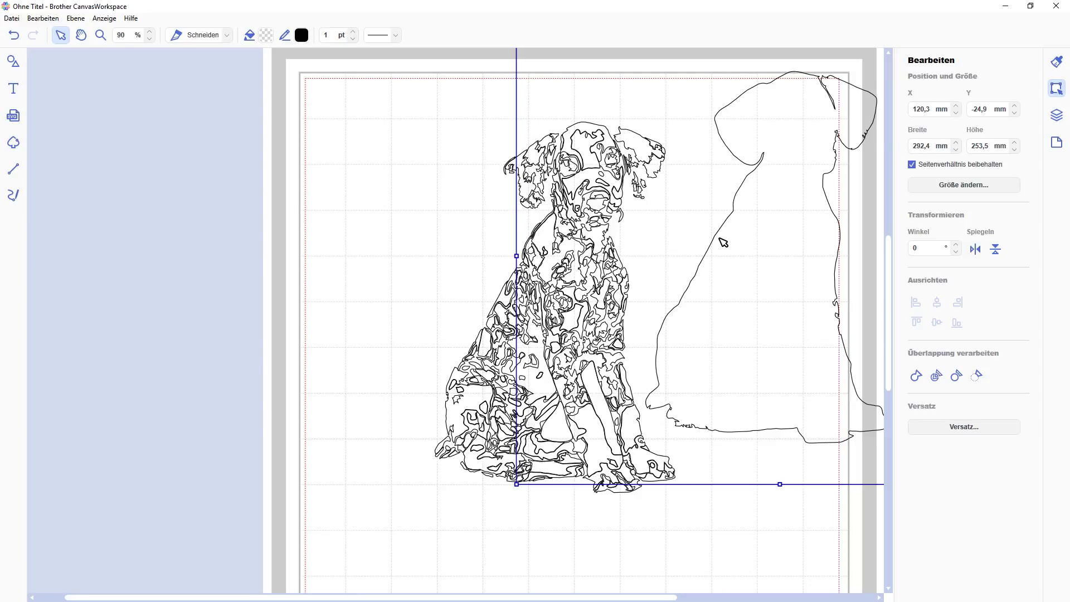
drag(713, 232, 249, 288)
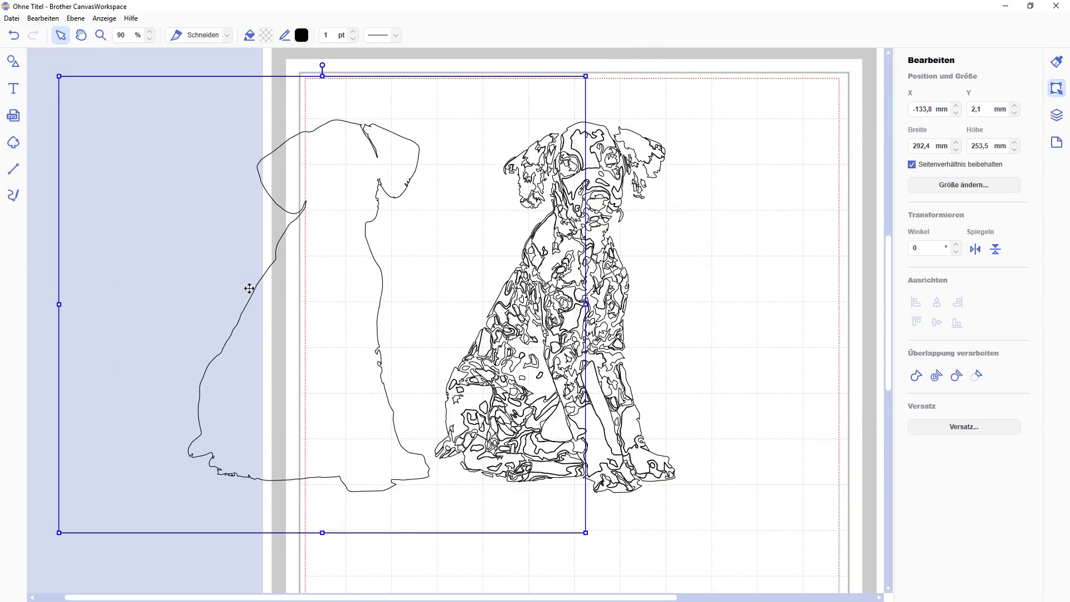
- Start a new image trace and select the dog photo hund foto.jpg as its source image
click(16, 20)
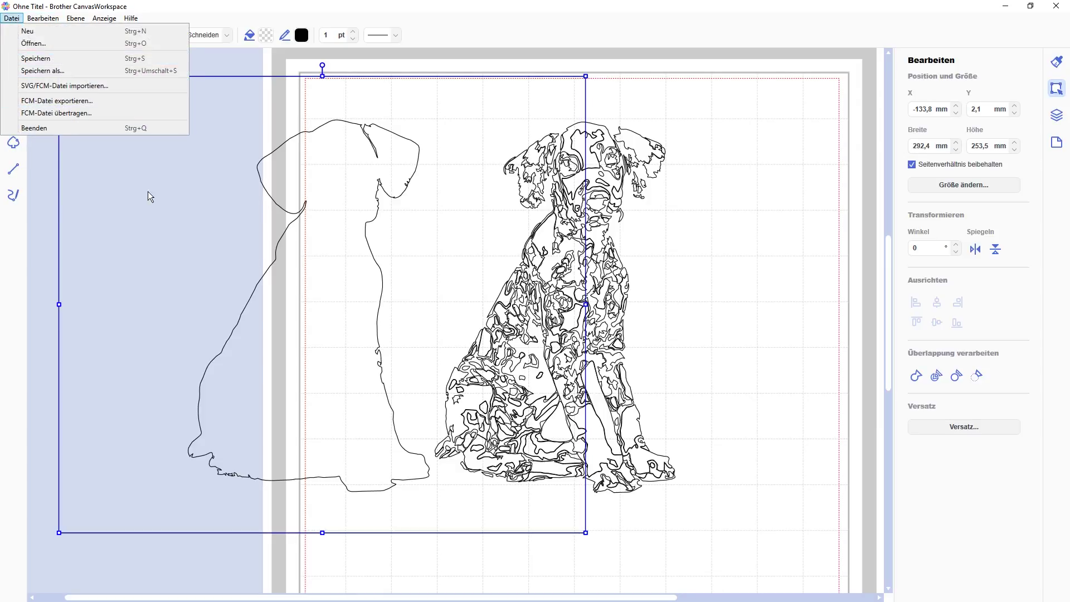
click(15, 140)
click(553, 291)
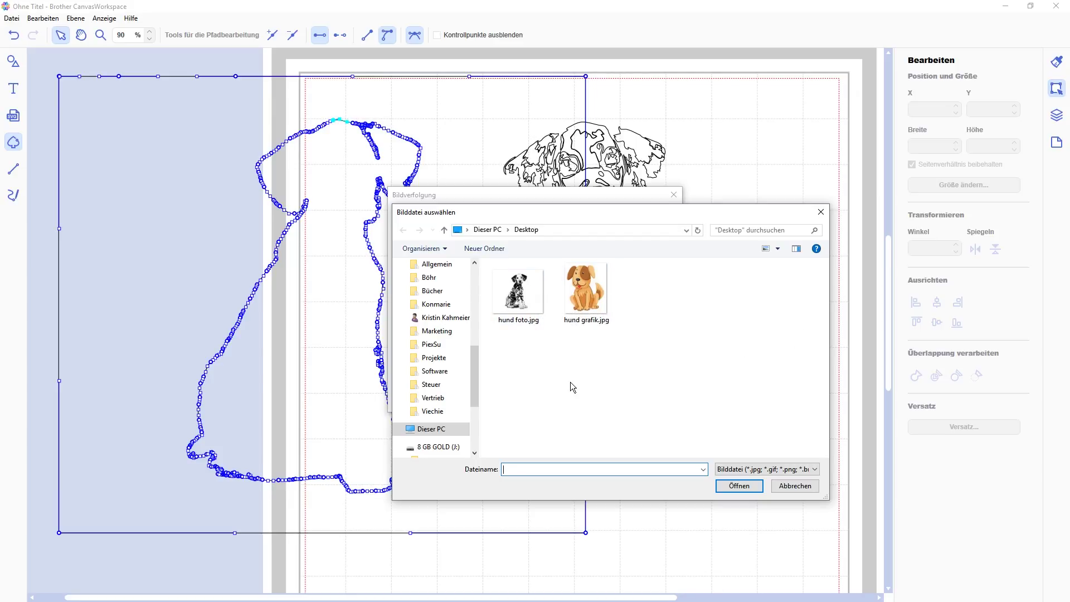
click(598, 310)
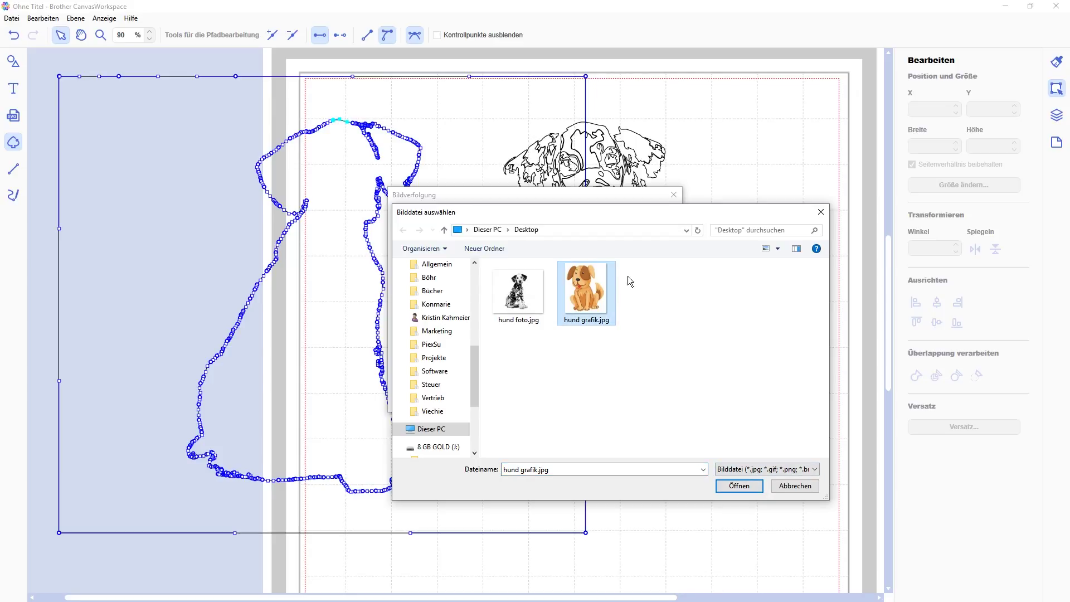
click(518, 307)
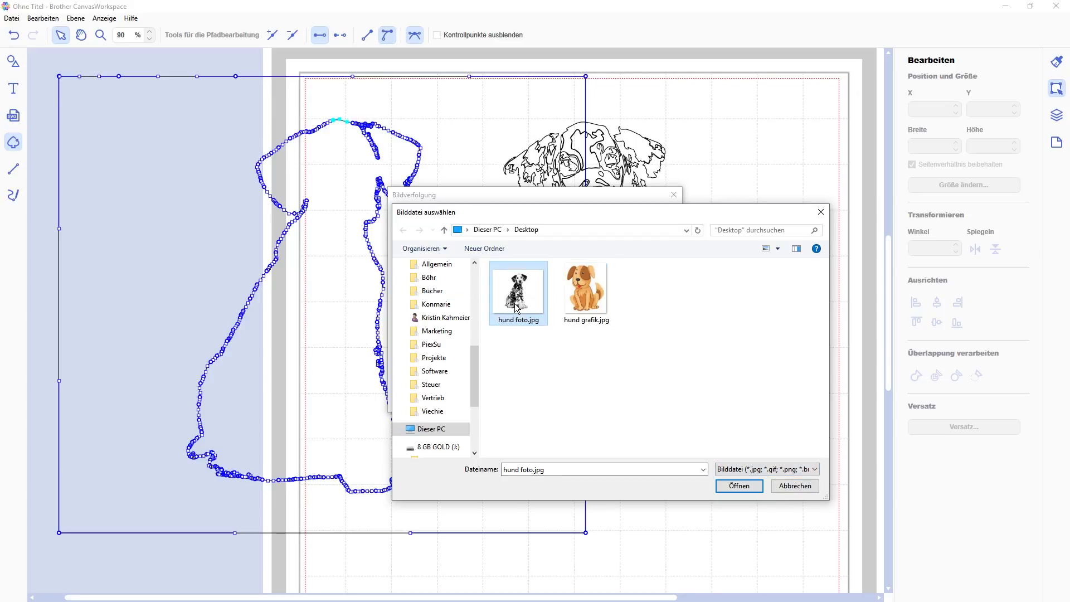